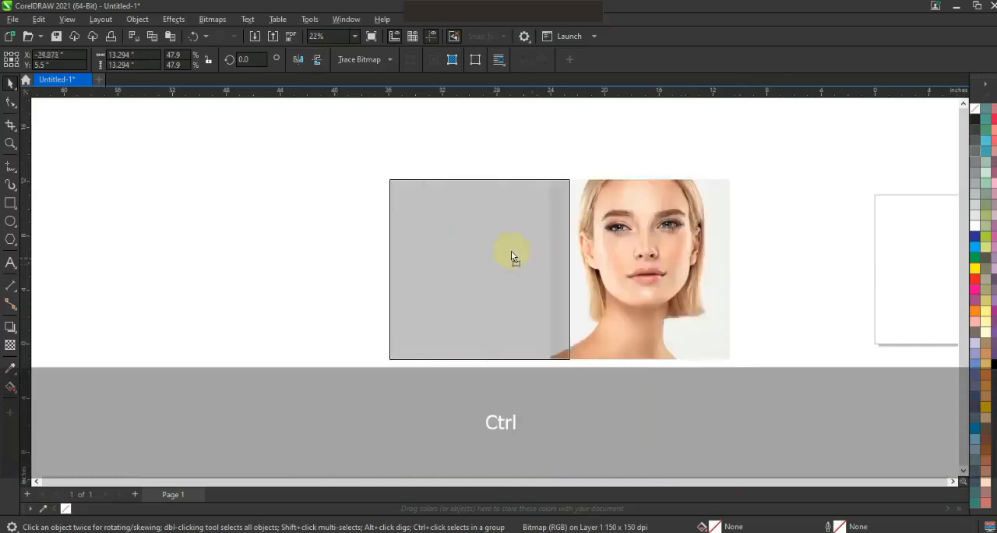
# Convert the leftmost portrait photo to an 8-bit grayscale bitmap at 300 dpi
pyautogui.click(6, 147)
pyautogui.moveTo(312, 151); pyautogui.dragTo(772, 364)
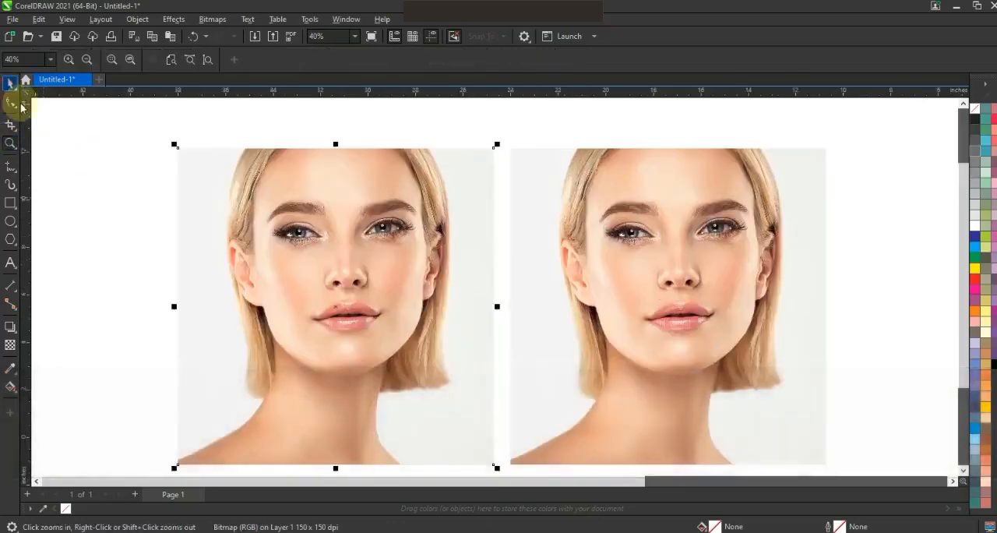
pyautogui.click(10, 84)
pyautogui.click(211, 19)
pyautogui.click(216, 39)
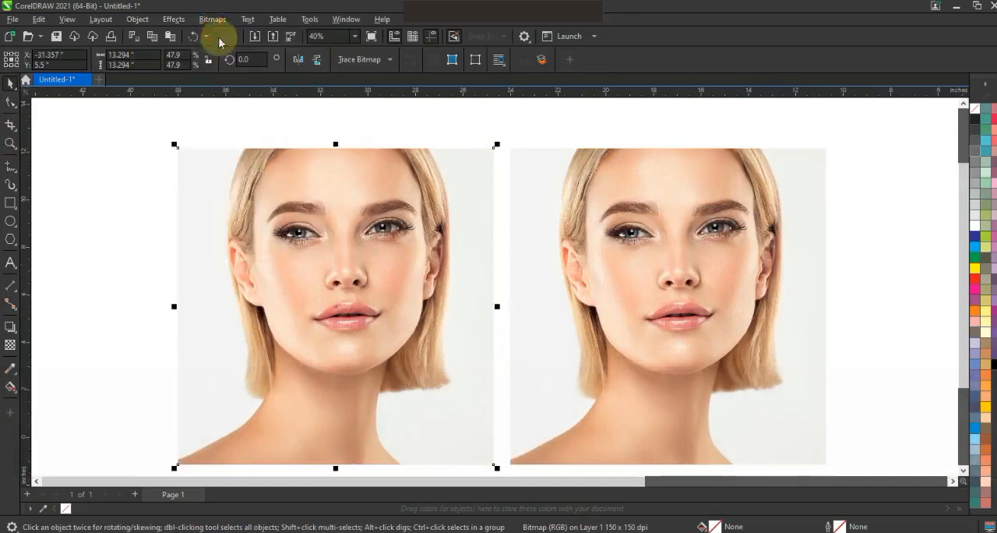
pyautogui.moveTo(538, 182); pyautogui.dragTo(725, 120)
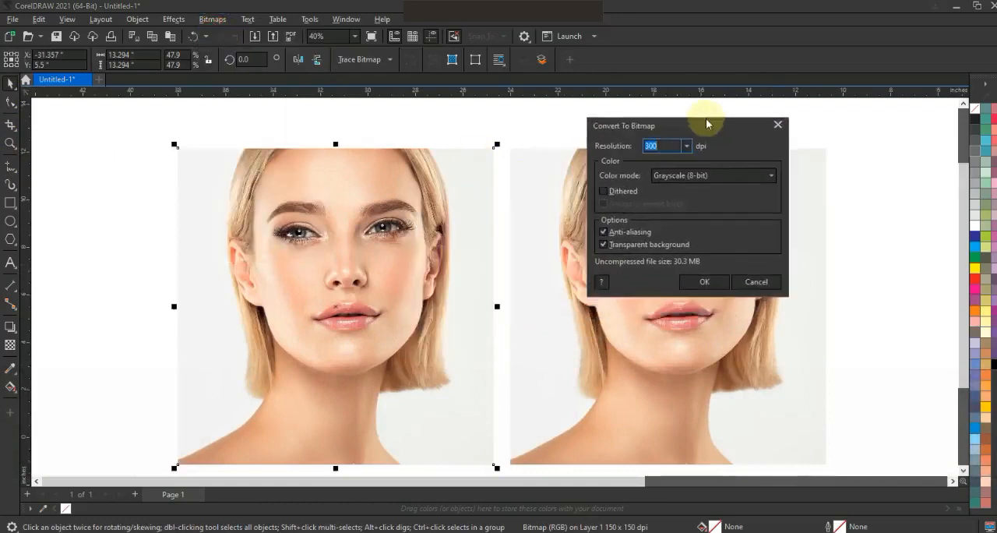
pyautogui.click(704, 283)
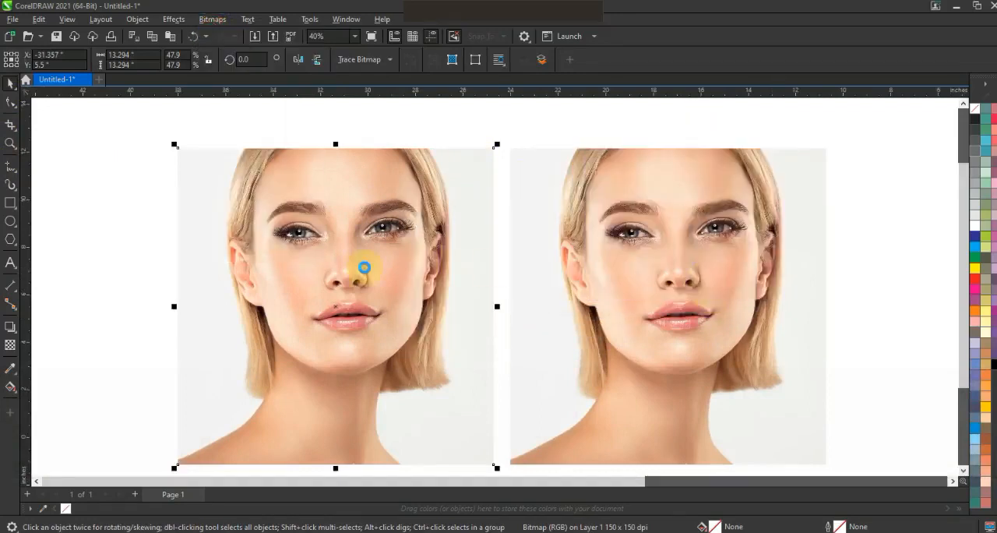
# Darken the grayscale photo by applying a Gamma adjustment of 0.38
pyautogui.click(173, 19)
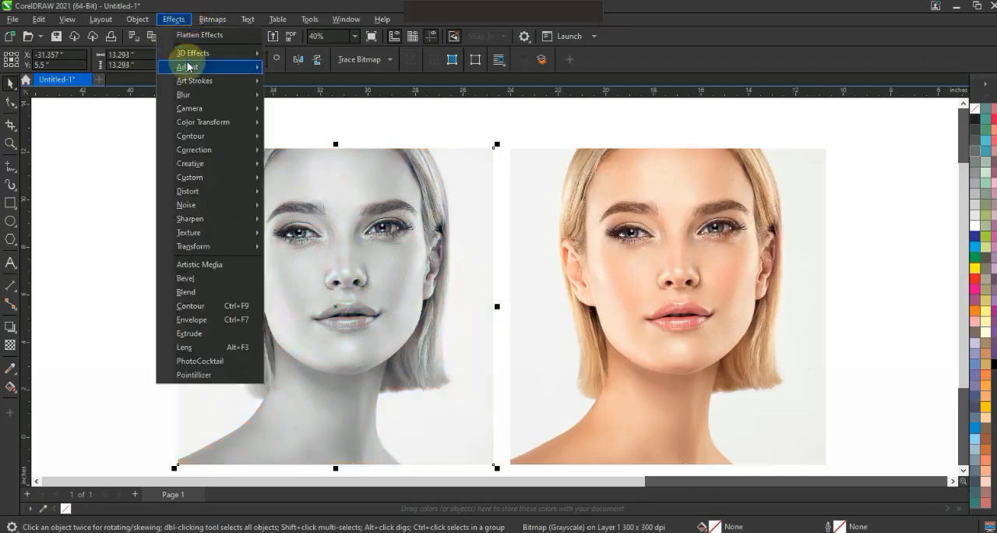
pyautogui.moveTo(191, 67)
pyautogui.click(298, 193)
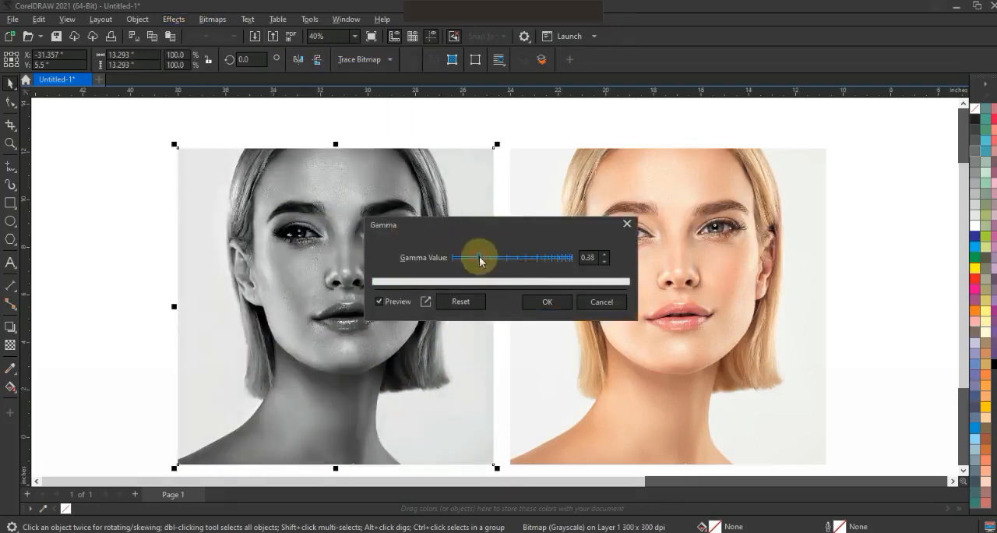
pyautogui.click(548, 302)
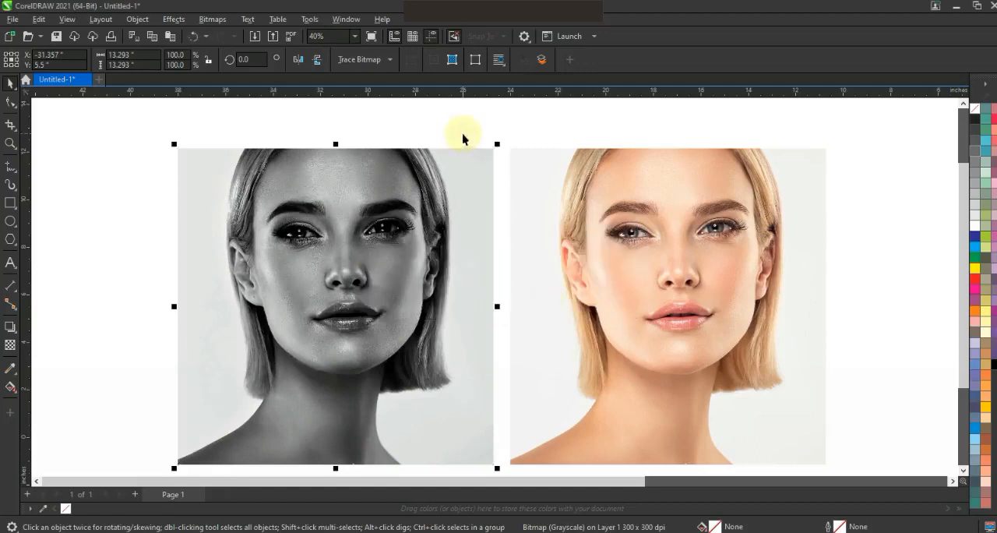
pyautogui.click(462, 138)
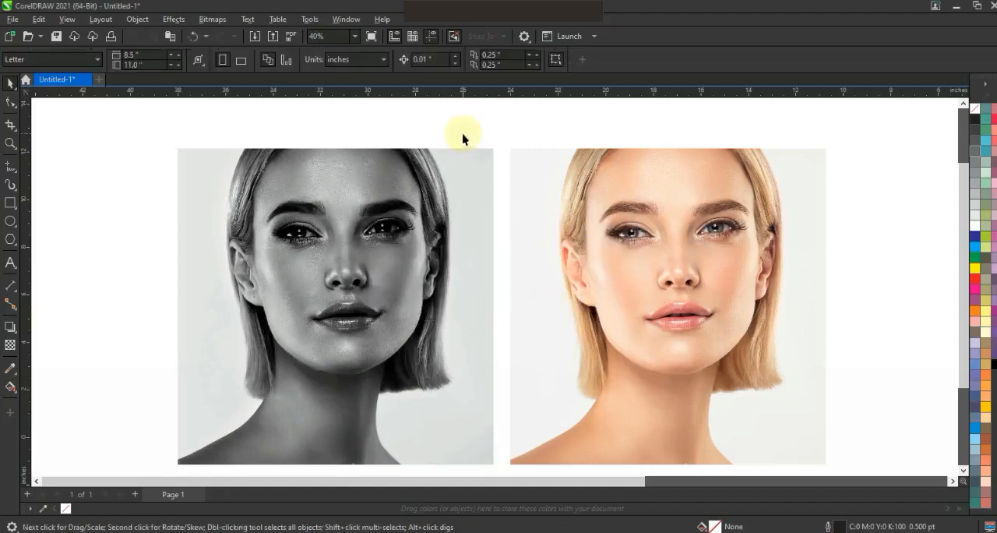
# Draw a rectangle about 13.1 by 13.04 inches over the grayscale photo and move the colour photo farther away from it
pyautogui.click(11, 205)
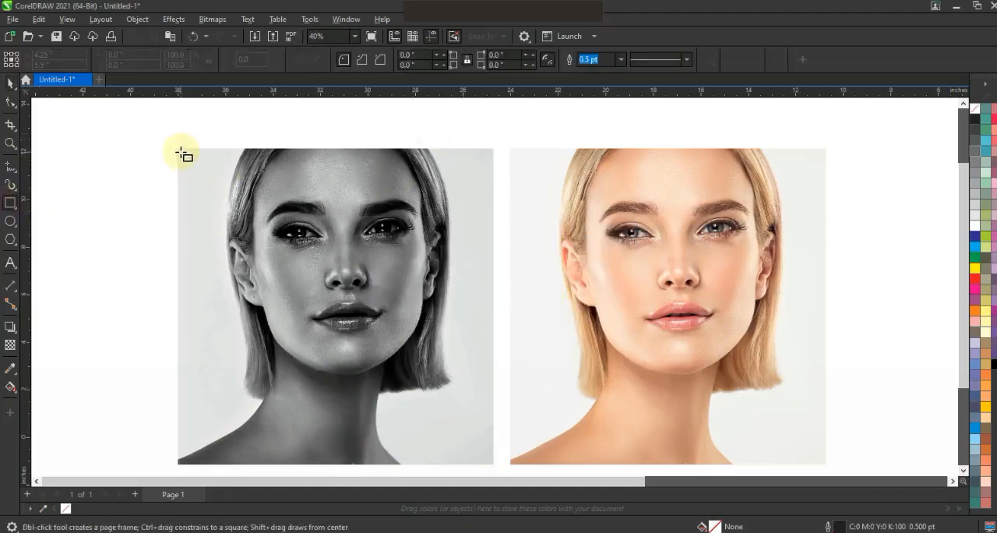
pyautogui.moveTo(274, 244); pyautogui.dragTo(491, 461)
pyautogui.click(11, 84)
pyautogui.moveTo(539, 201); pyautogui.dragTo(251, 389)
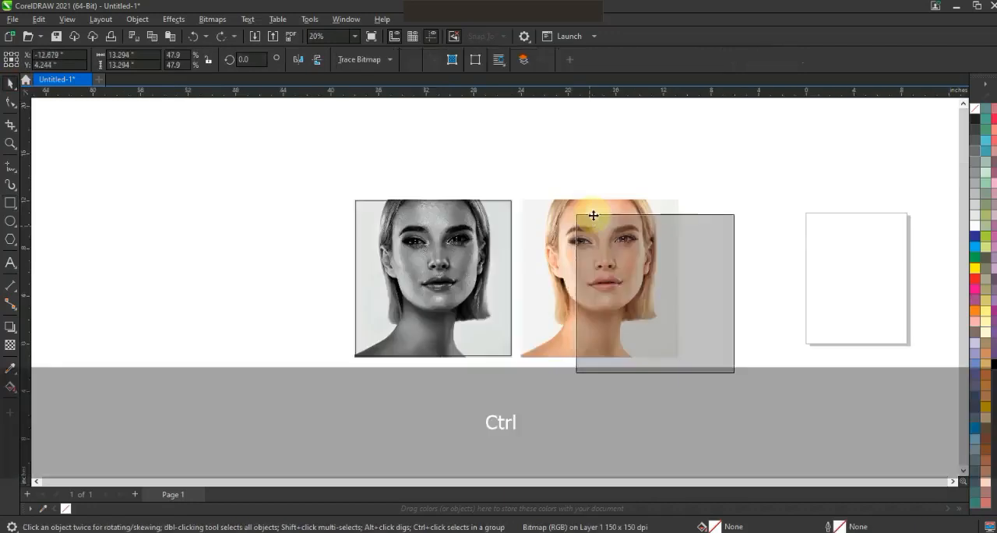
pyautogui.hotkey('ctrl', 'z')
pyautogui.hotkey('shift', 'F2')
pyautogui.press('Escape')
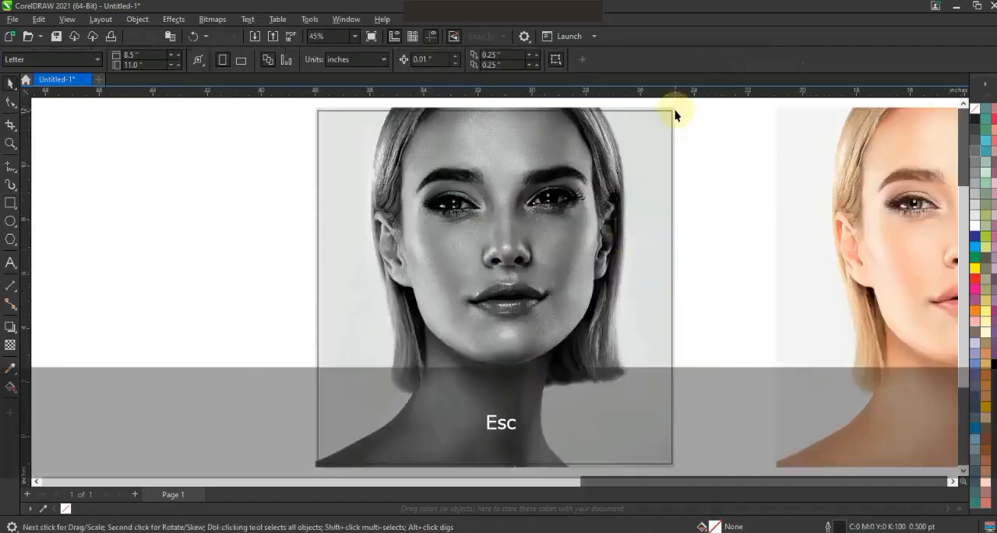
# PowerClip the grayscale photo inside the rectangle drawn over it
pyautogui.click(675, 110)
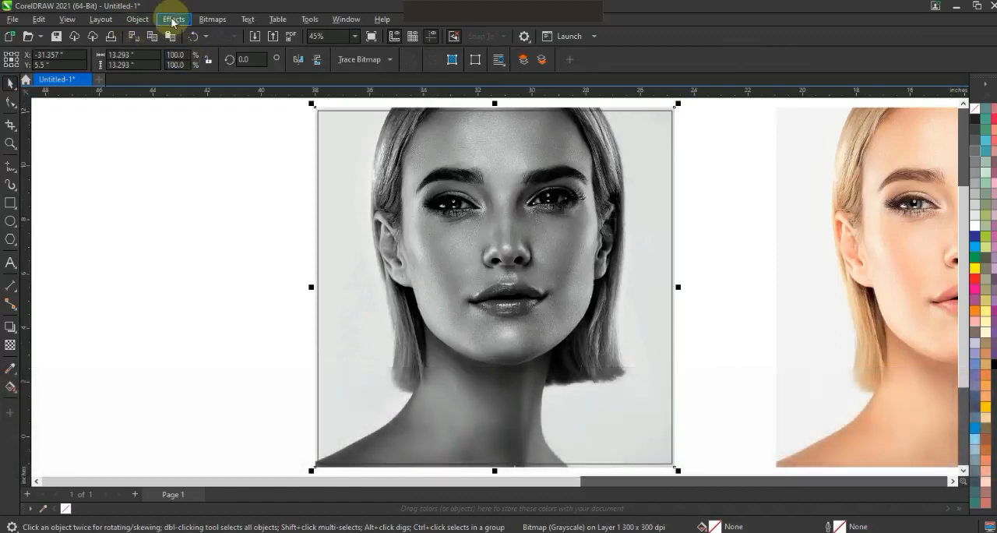
pyautogui.click(137, 18)
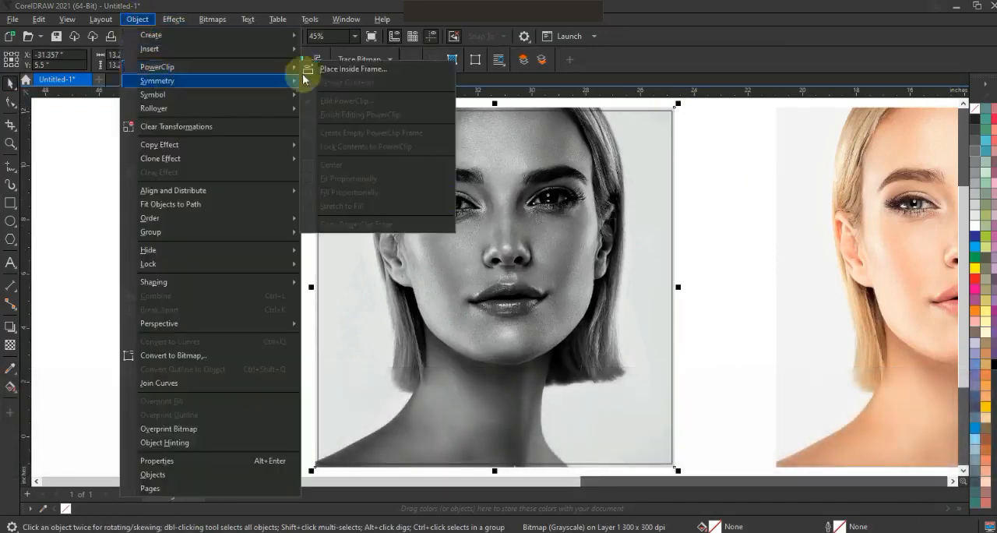
pyautogui.click(343, 68)
pyautogui.click(471, 111)
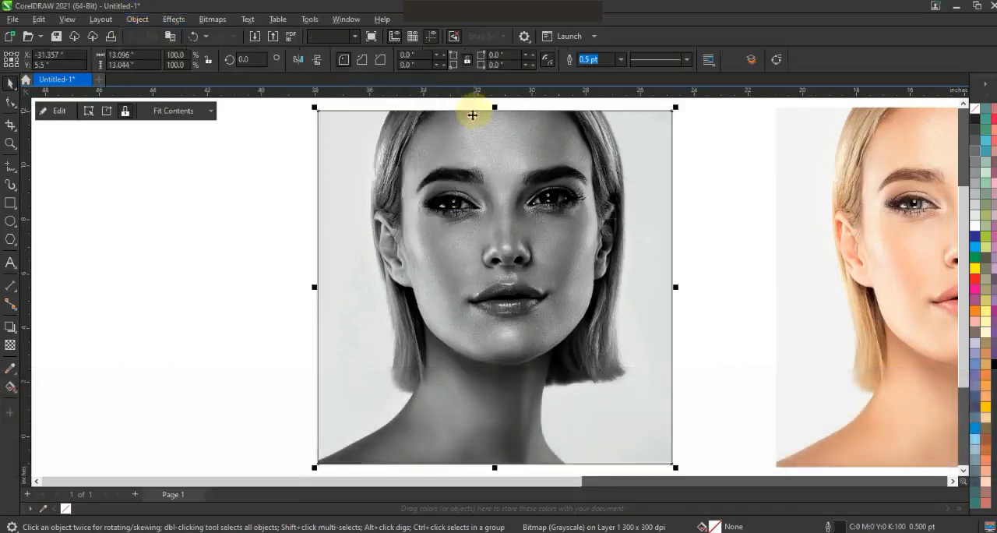
pyautogui.click(225, 307)
# Draw a vertical line about 15.29 inches long through the framed photo and add a copy rotated to horizontal, forming a cross
pyautogui.press('F3')
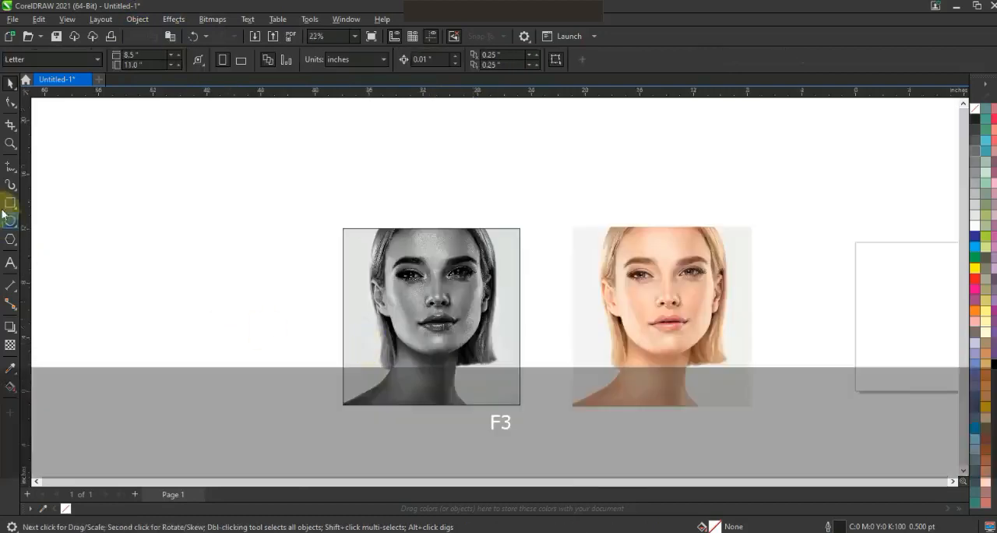
pyautogui.click(10, 166)
pyautogui.click(435, 216)
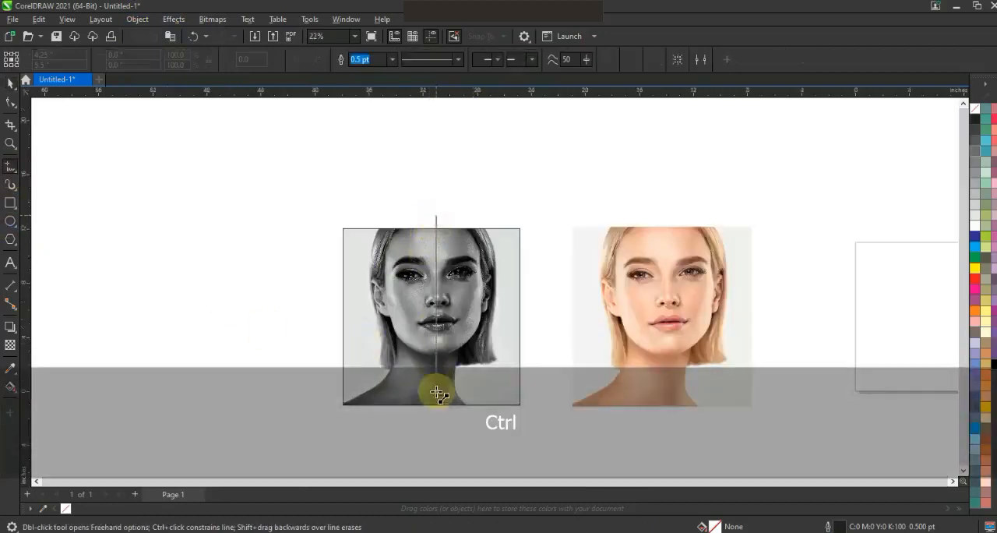
pyautogui.keyDown('ctrl'); pyautogui.click(435, 423); pyautogui.keyUp('ctrl')
pyautogui.click(10, 84)
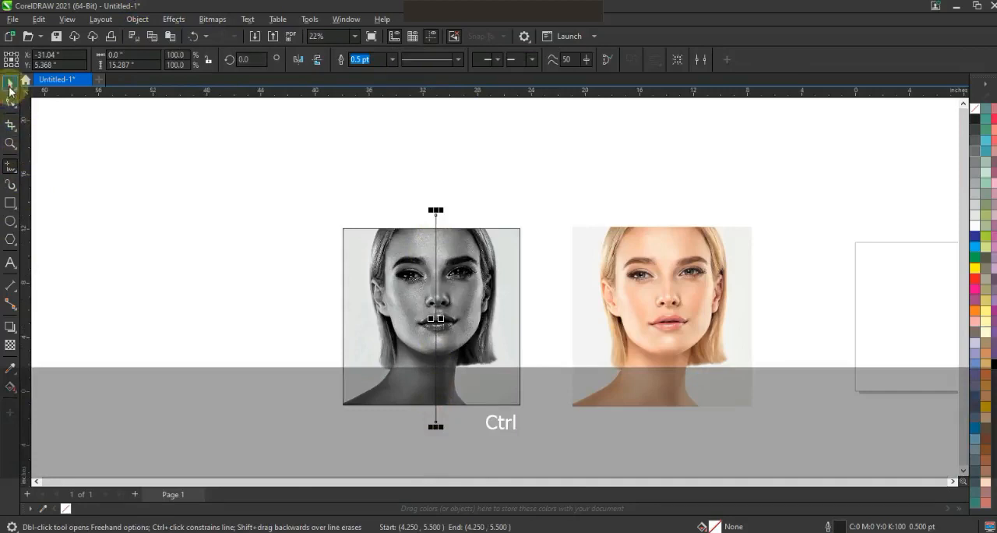
pyautogui.click(437, 222)
pyautogui.moveTo(442, 206); pyautogui.dragTo(502, 308)
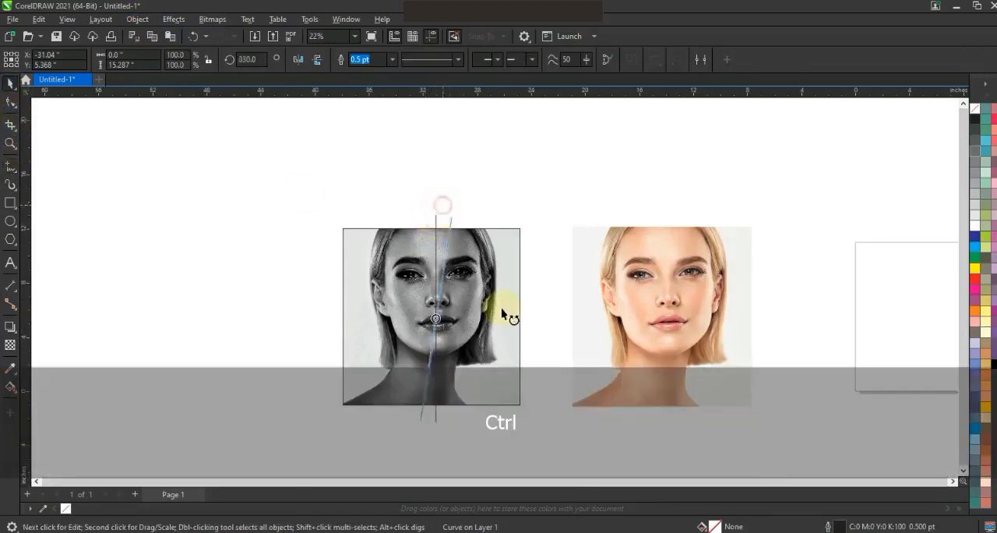
# Combine the two crossing lines into one curve and convert its outline to an object
pyautogui.keyDown('shift'); pyautogui.click(435, 220); pyautogui.keyUp('shift')
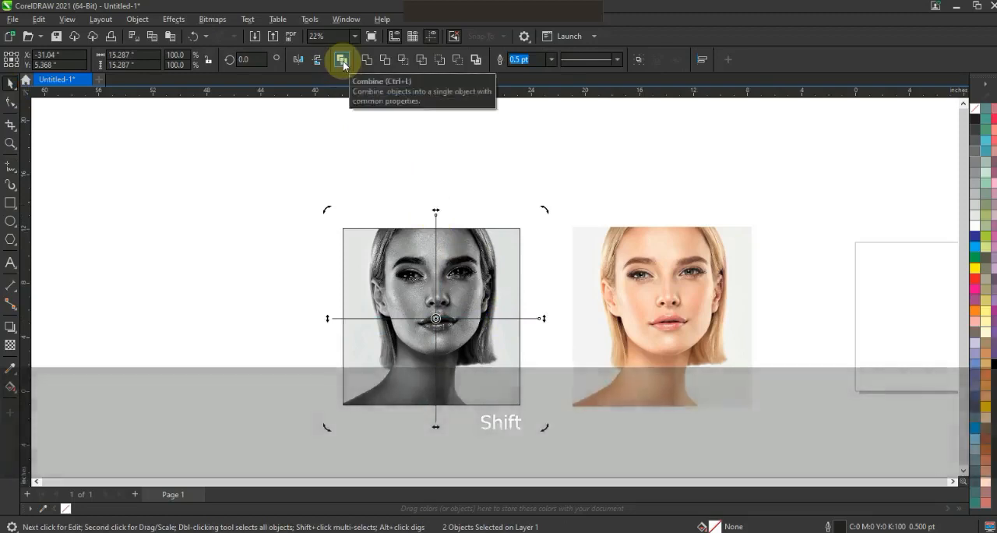
pyautogui.click(343, 61)
pyautogui.click(140, 21)
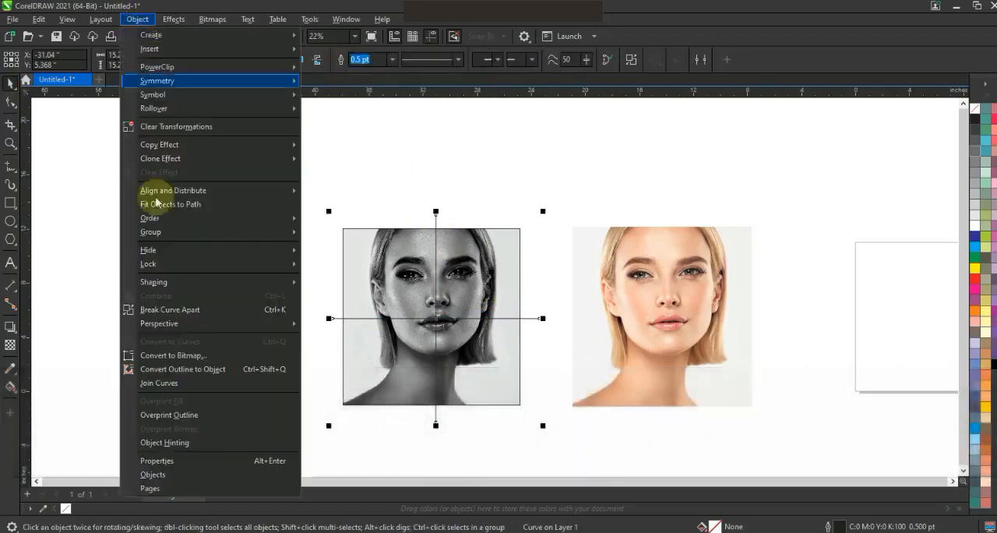
pyautogui.click(138, 369)
pyautogui.click(175, 260)
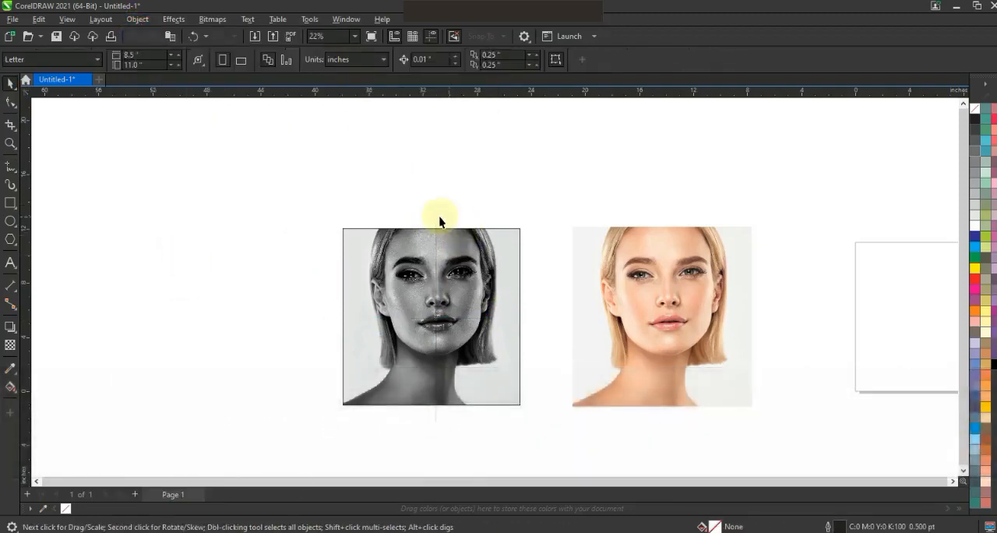
# Trim the framed photo with the cross object to cut it into four quarters, and delete the cross
pyautogui.click(435, 220)
pyautogui.keyDown('shift'); pyautogui.click(501, 238); pyautogui.keyUp('shift')
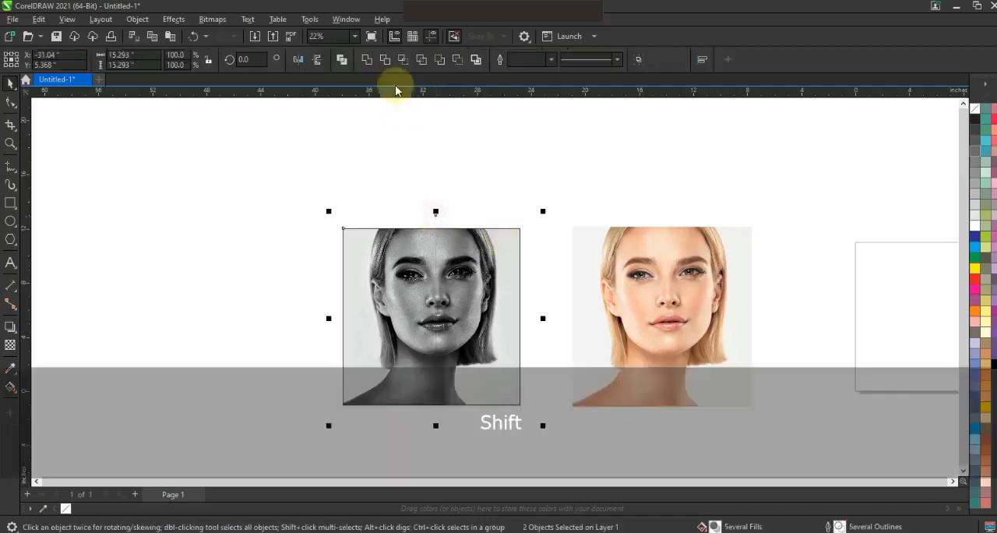
pyautogui.click(385, 60)
pyautogui.click(438, 207)
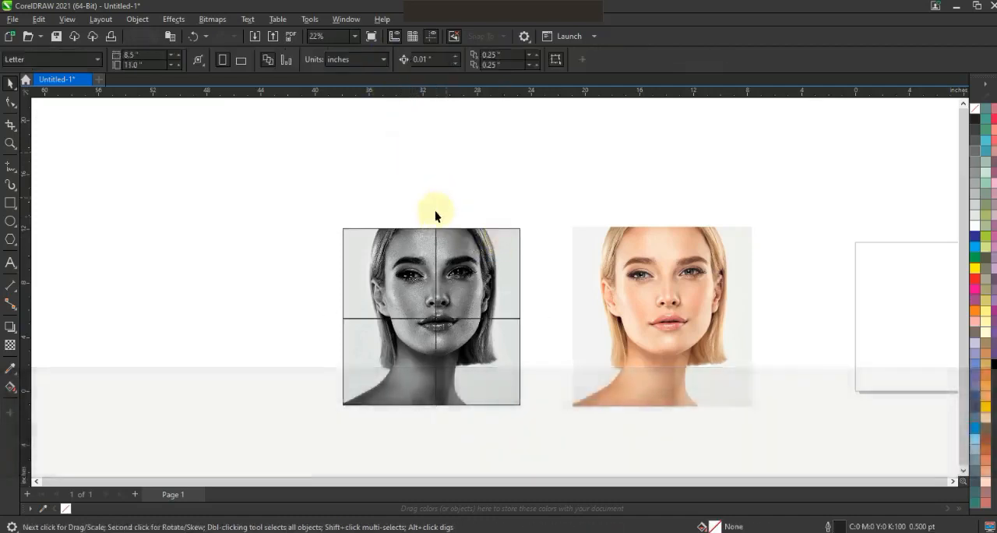
pyautogui.click(436, 224)
pyautogui.press('Delete')
# Align the cut grayscale photo centred on top of the colour photo
pyautogui.click(459, 251)
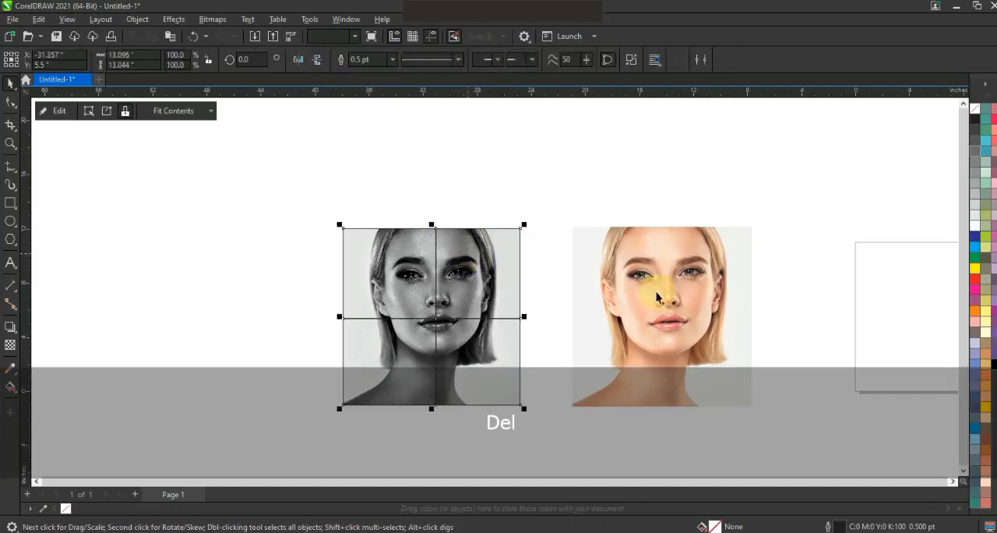
pyautogui.keyDown('shift'); pyautogui.click(657, 292); pyautogui.keyUp('shift')
pyautogui.press('c')
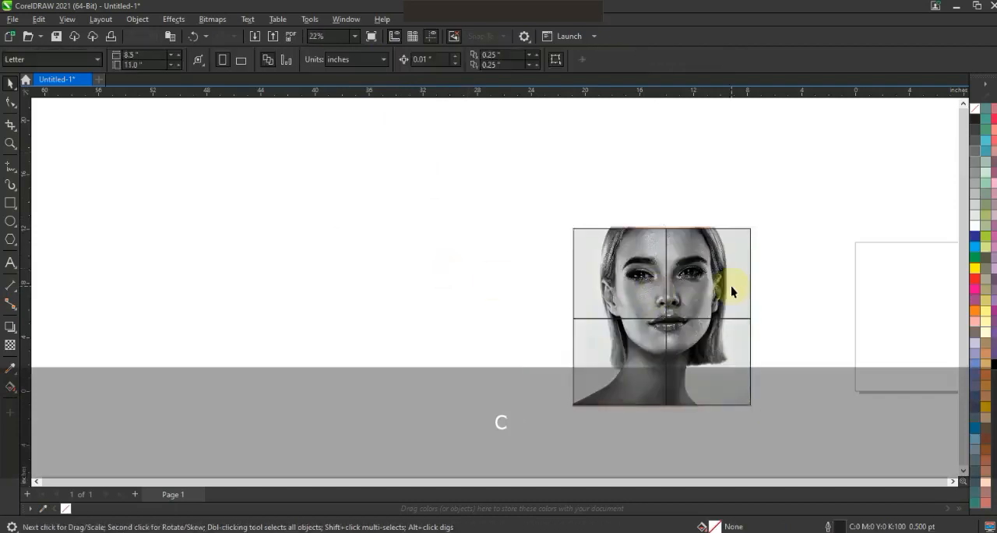
# Remove the outline from the cut grayscale photo and break it apart into separate quarters
pyautogui.hotkey('shift', 'F2')
pyautogui.press('Escape')
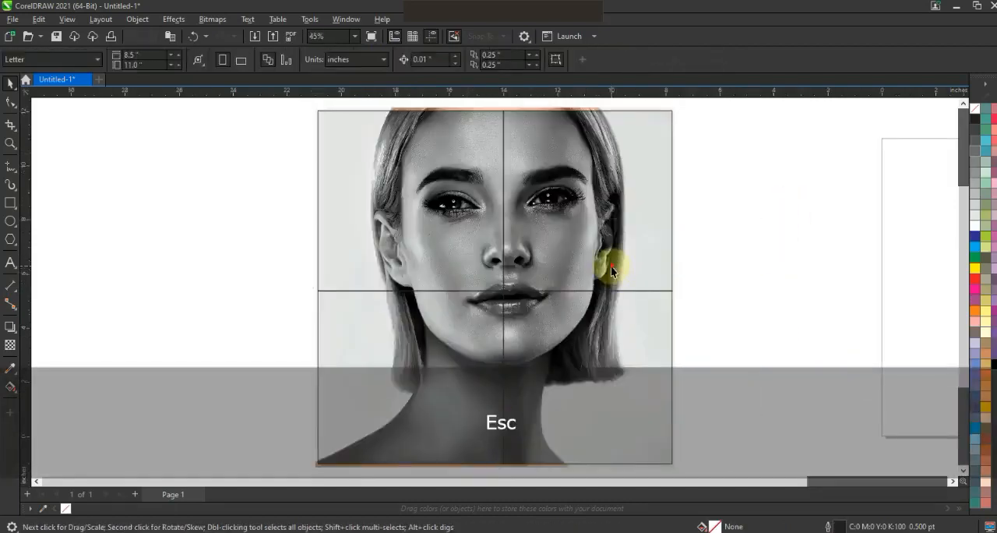
pyautogui.click(612, 264)
pyautogui.rightClick(973, 109)
pyautogui.click(939, 110)
pyautogui.click(807, 217)
pyautogui.click(590, 220)
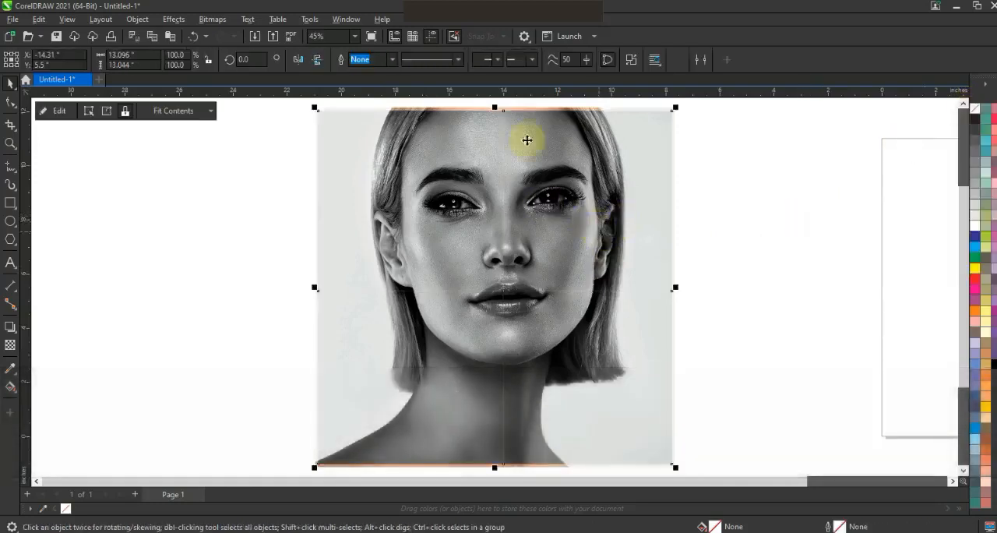
pyautogui.click(631, 60)
pyautogui.click(750, 203)
# Try moving individual quarters away from the photo to check their separation, undoing each move
pyautogui.moveTo(609, 227); pyautogui.dragTo(678, 217)
pyautogui.hotkey('ctrl', 'z')
pyautogui.moveTo(442, 226); pyautogui.dragTo(380, 203)
pyautogui.hotkey('ctrl', 'z')
pyautogui.moveTo(460, 349); pyautogui.dragTo(421, 390)
pyautogui.hotkey('ctrl', 'z')
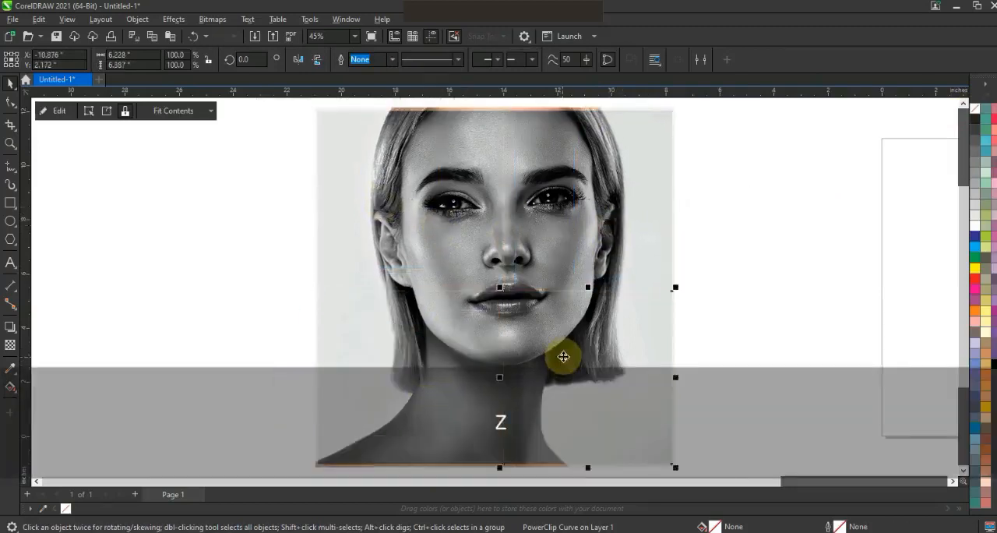
# Convert the upper-left and upper-right quarters each to a grayscale bitmap at 300 dpi
pyautogui.click(335, 154)
pyautogui.click(212, 18)
pyautogui.click(210, 33)
pyautogui.click(545, 344)
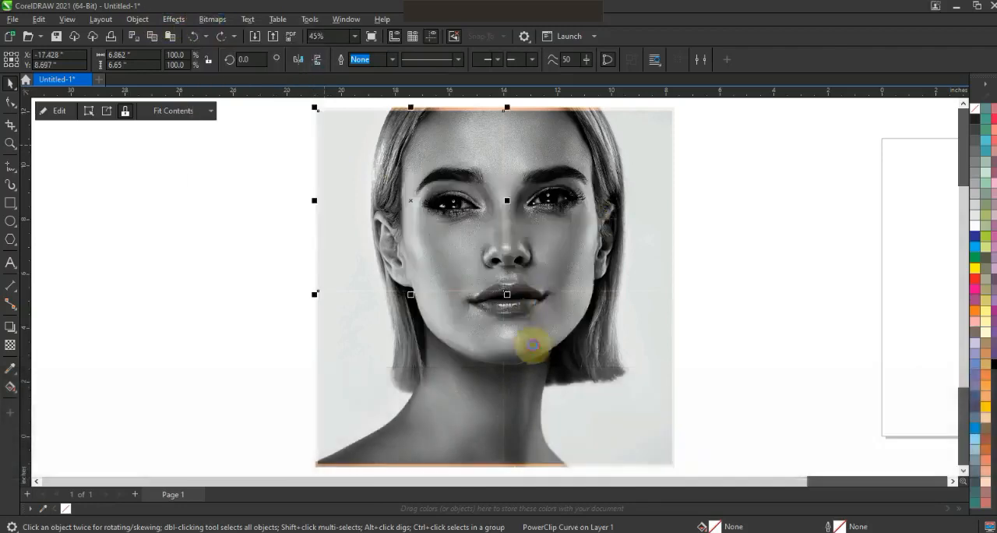
pyautogui.click(212, 18)
pyautogui.click(210, 34)
pyautogui.click(533, 340)
# Convert the lower-left and lower-right quarters each to a grayscale bitmap at 300 dpi
pyautogui.click(438, 342)
pyautogui.click(212, 19)
pyautogui.click(219, 33)
pyautogui.click(538, 342)
pyautogui.click(566, 352)
pyautogui.click(212, 19)
pyautogui.click(222, 33)
pyautogui.click(520, 343)
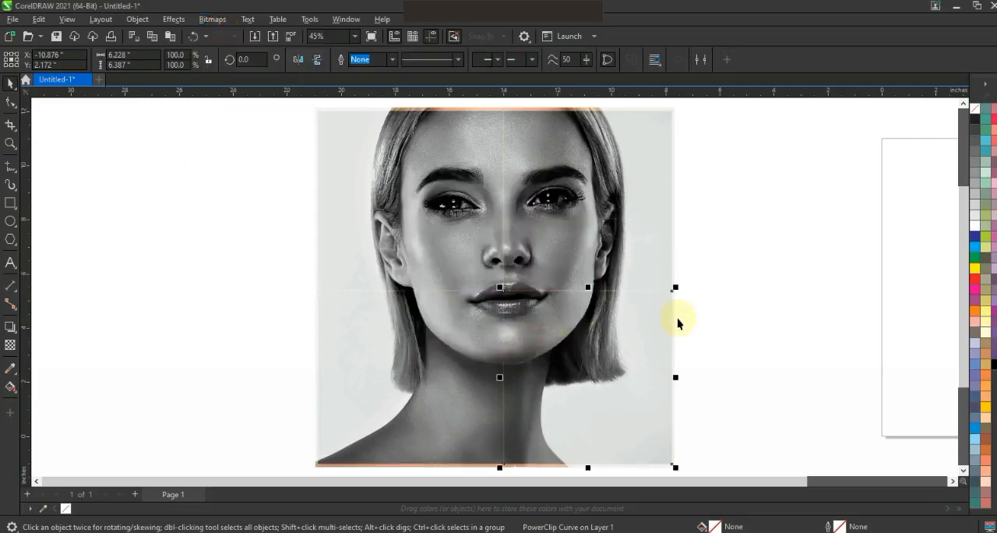
# Move the four quarters together with the colour photo farther left of the page, centred at about X -28.5 inches
pyautogui.click(597, 313)
pyautogui.press('F3')
pyautogui.moveTo(679, 422); pyautogui.dragTo(409, 195)
pyautogui.moveTo(535, 272); pyautogui.dragTo(402, 274)
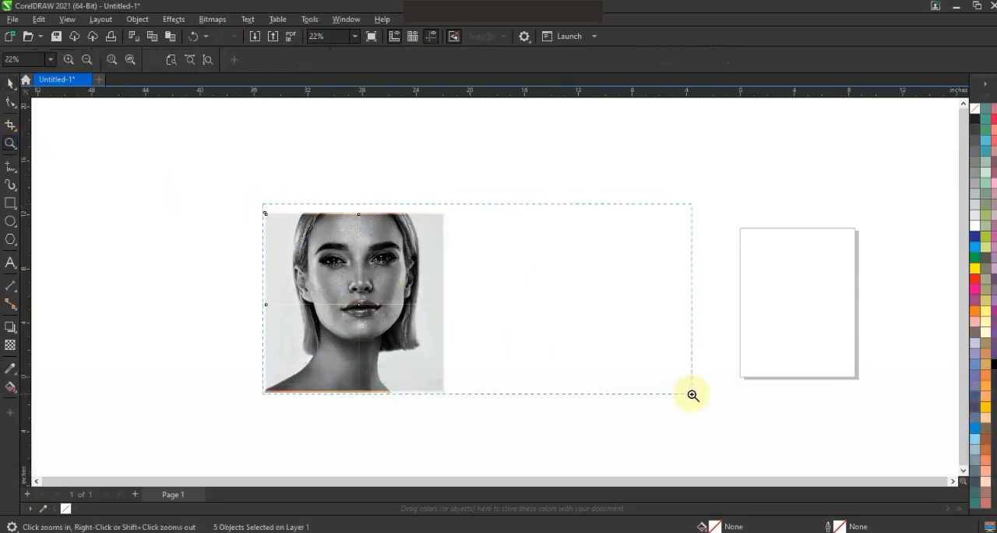
# Start a Page Curl on the upper-right grayscale quarter, curling from its lower-left corner with vertical direction and transparent paper
pyautogui.click(596, 307)
pyautogui.click(9, 83)
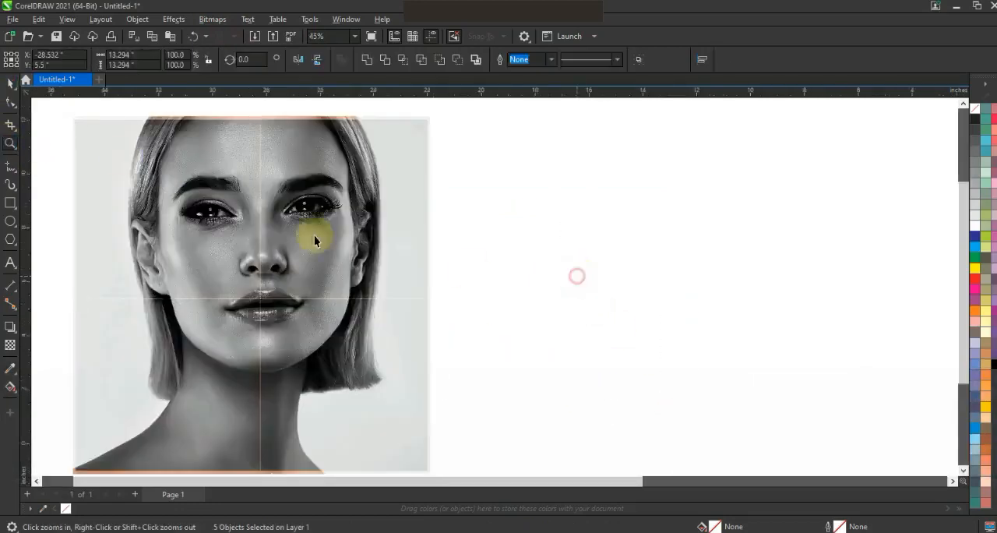
pyautogui.click(304, 229)
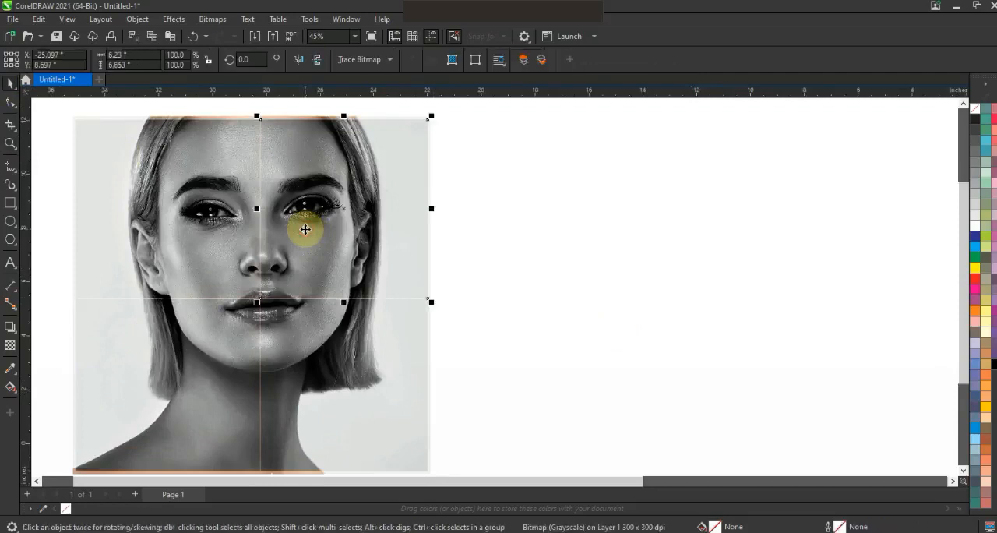
pyautogui.click(179, 19)
pyautogui.moveTo(195, 53)
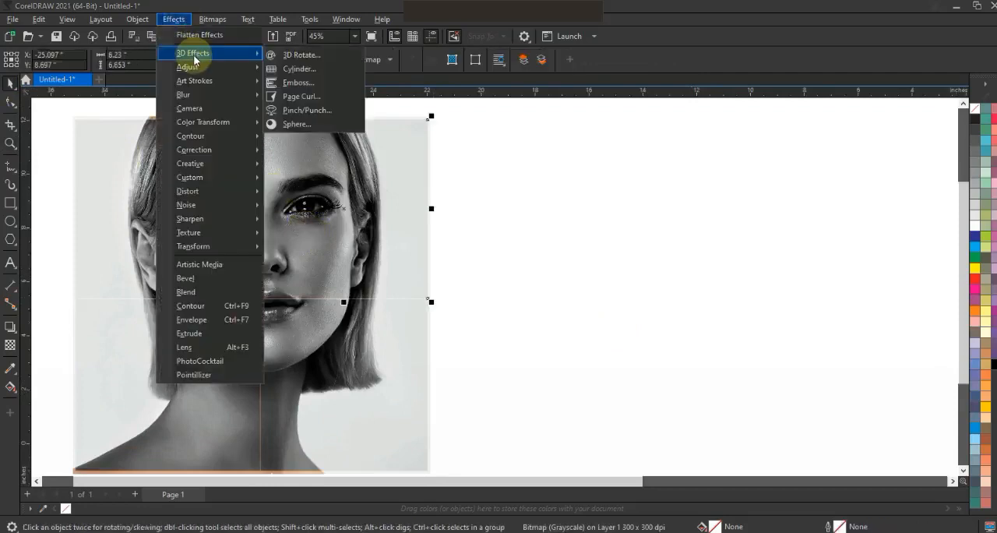
pyautogui.click(297, 96)
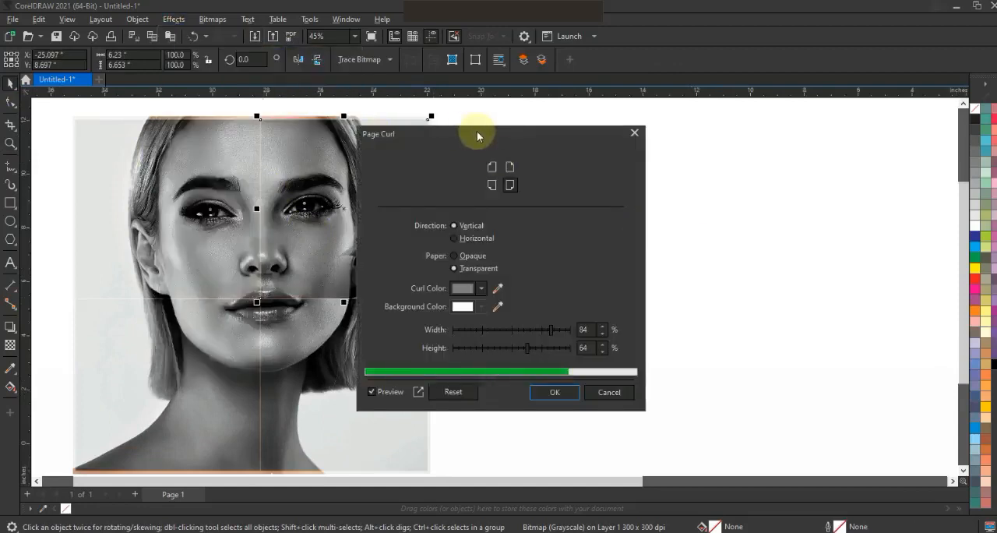
pyautogui.moveTo(477, 138); pyautogui.dragTo(621, 140)
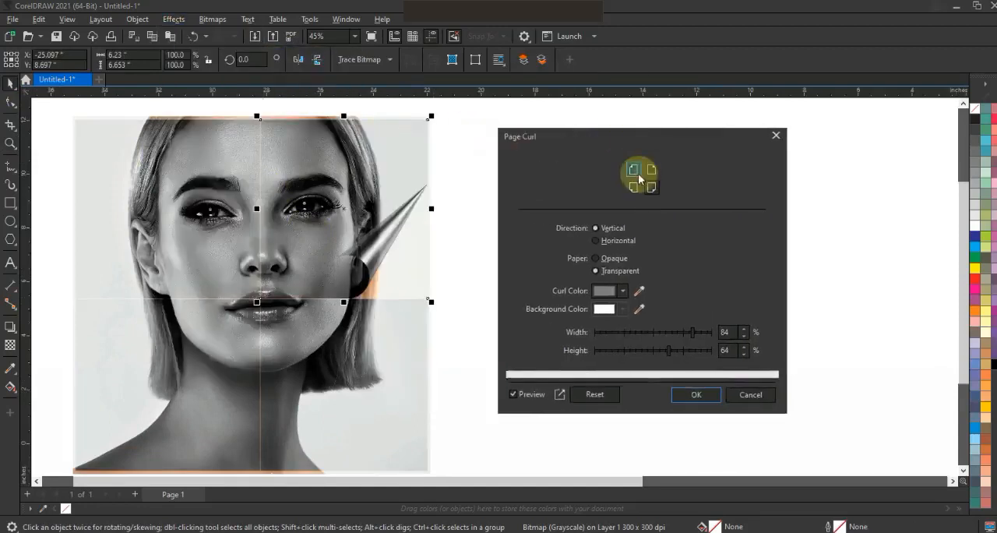
pyautogui.click(638, 172)
pyautogui.click(638, 188)
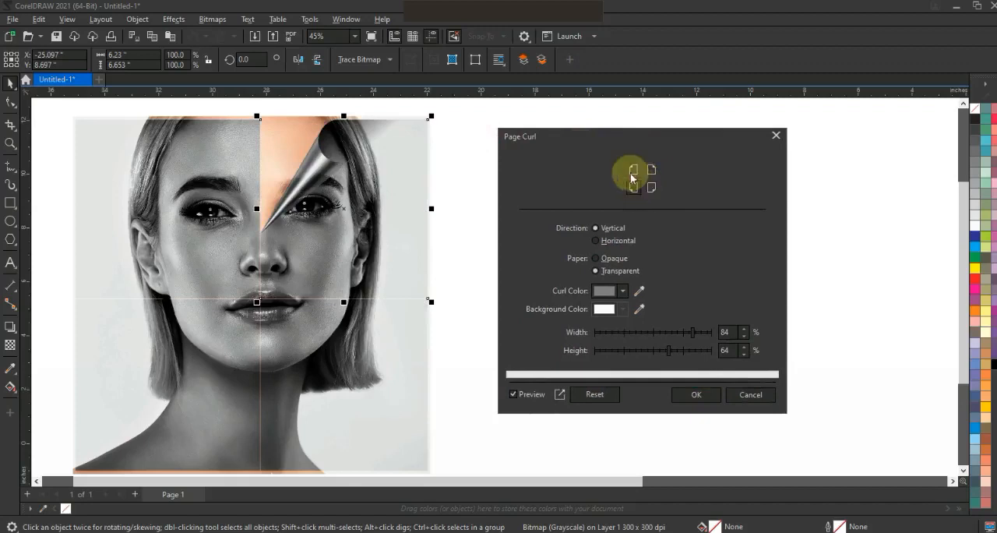
# Set the upper-right quarter's curl to 70% width and 63% height and apply it
pyautogui.click(667, 334)
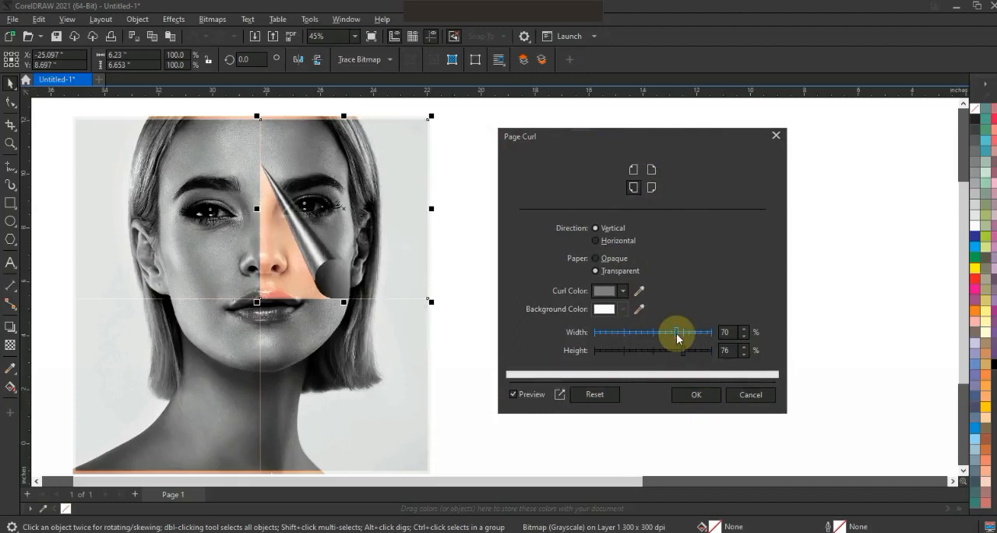
pyautogui.click(661, 353)
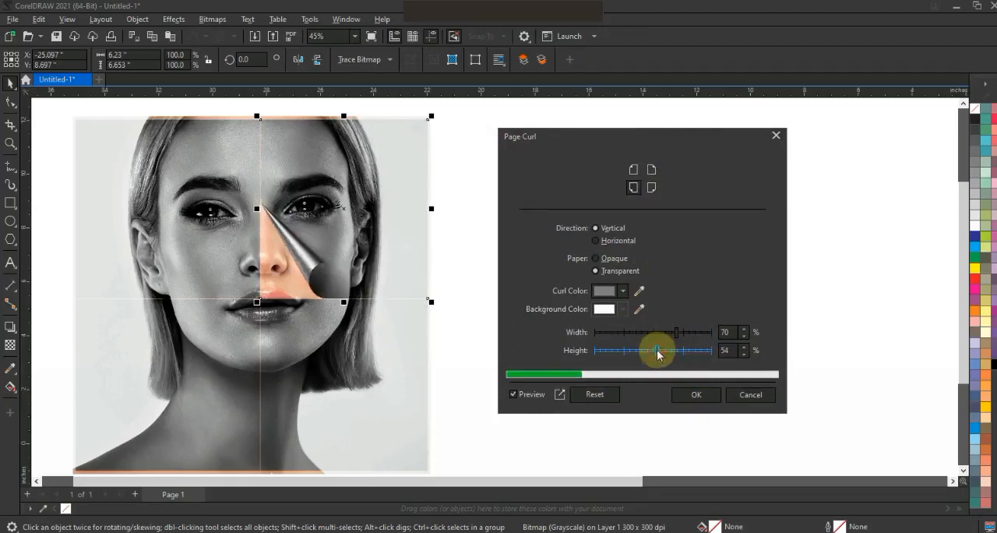
pyautogui.moveTo(667, 350); pyautogui.dragTo(668, 354)
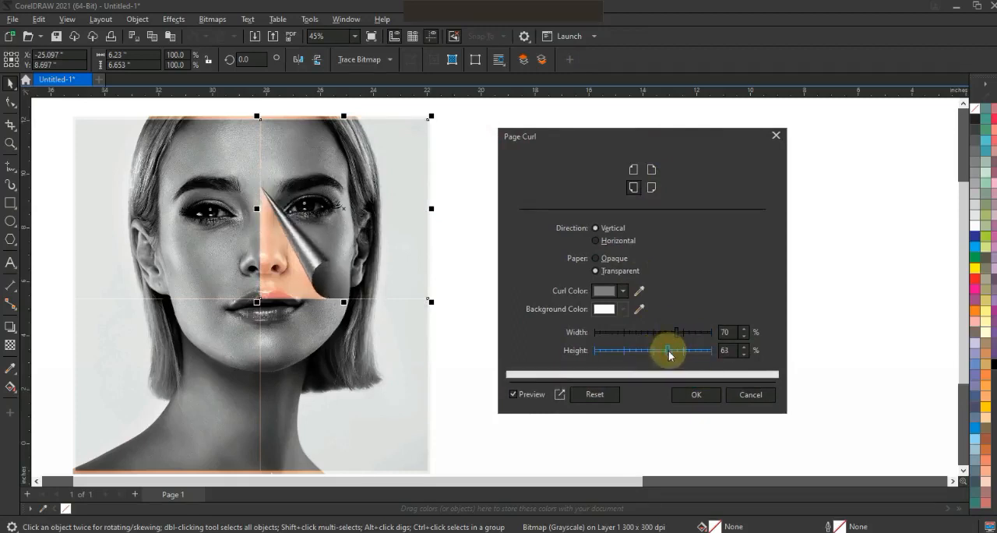
pyautogui.click(696, 394)
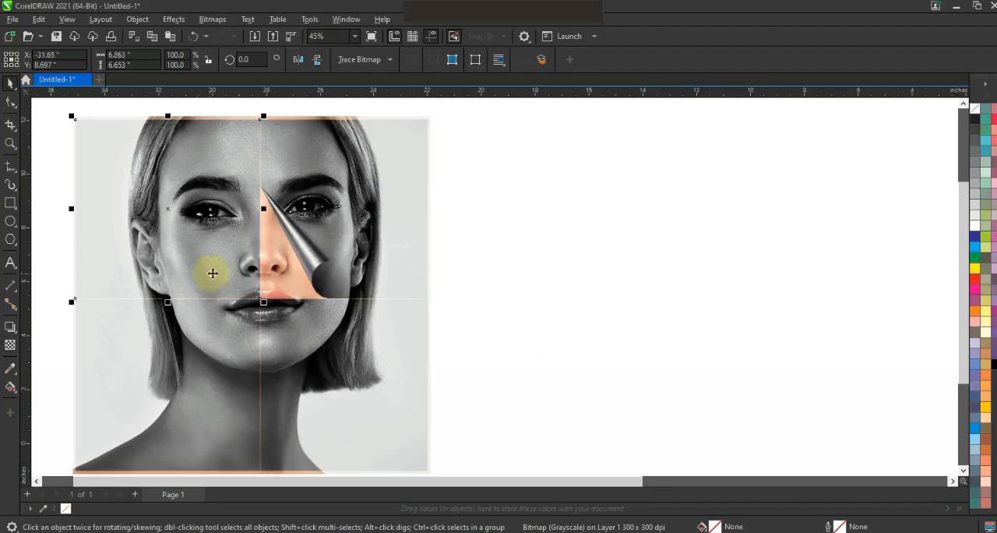
# Apply a Page Curl to the upper-left quarter from its lower-right corner, with 28% width and 63% height
pyautogui.click(173, 18)
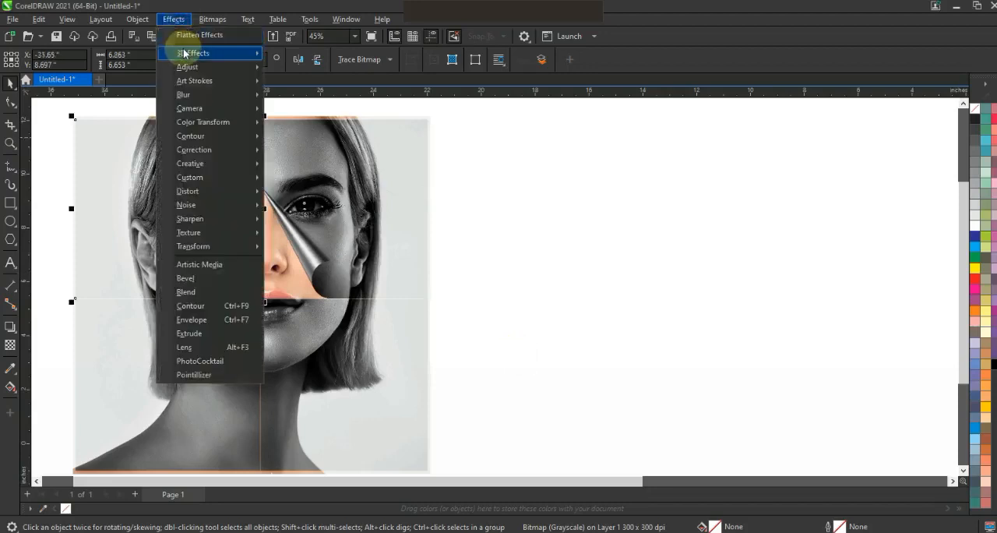
pyautogui.moveTo(190, 54)
pyautogui.click(310, 97)
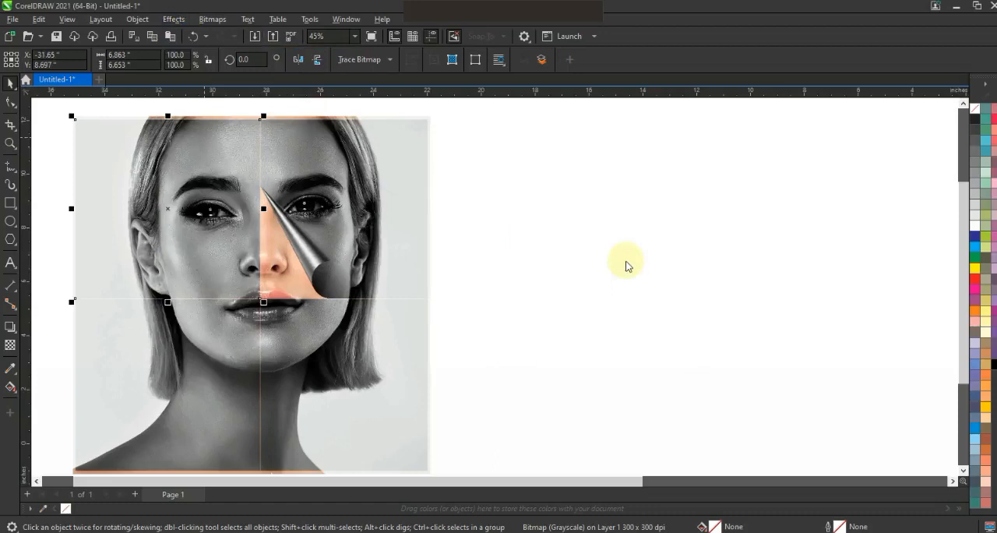
pyautogui.moveTo(597, 146); pyautogui.dragTo(780, 158)
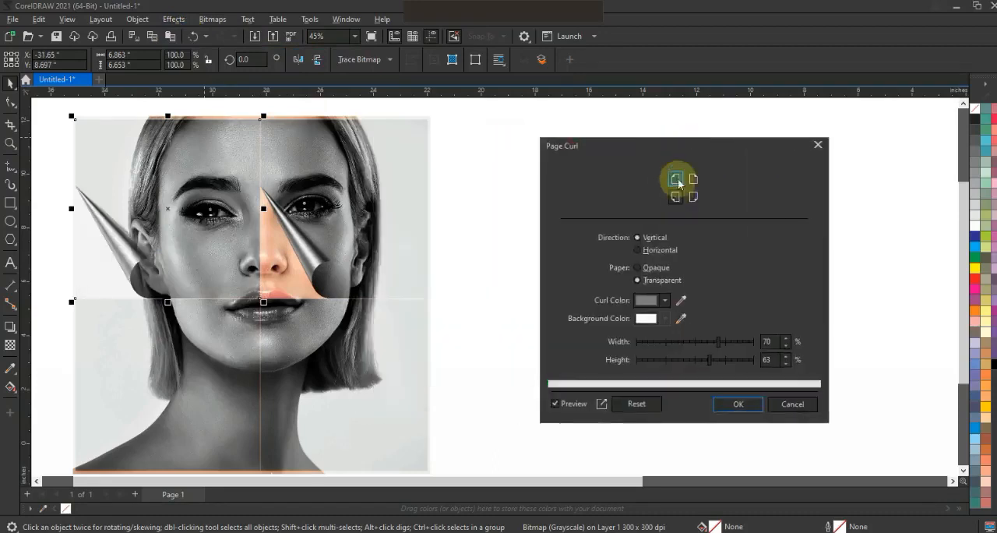
pyautogui.click(694, 198)
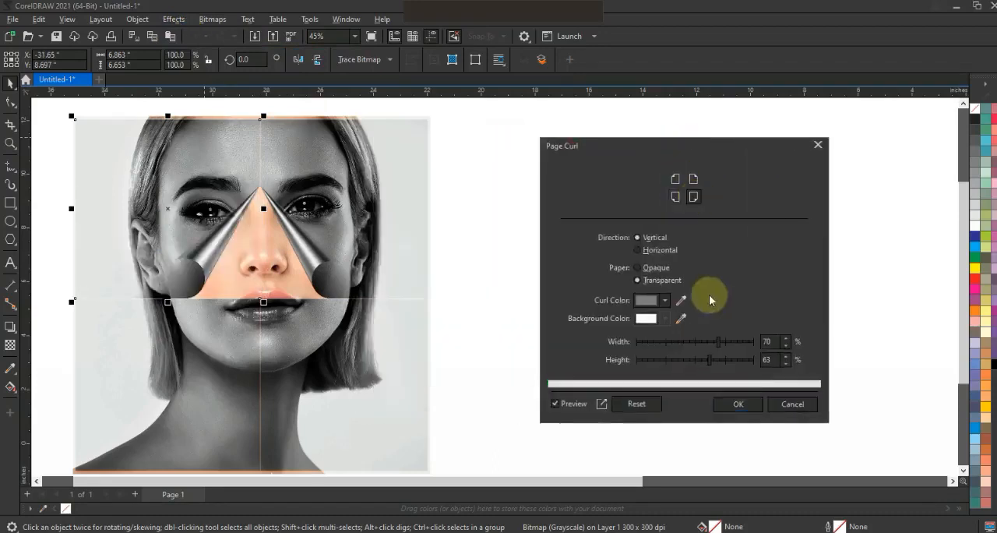
pyautogui.moveTo(691, 341); pyautogui.dragTo(665, 346)
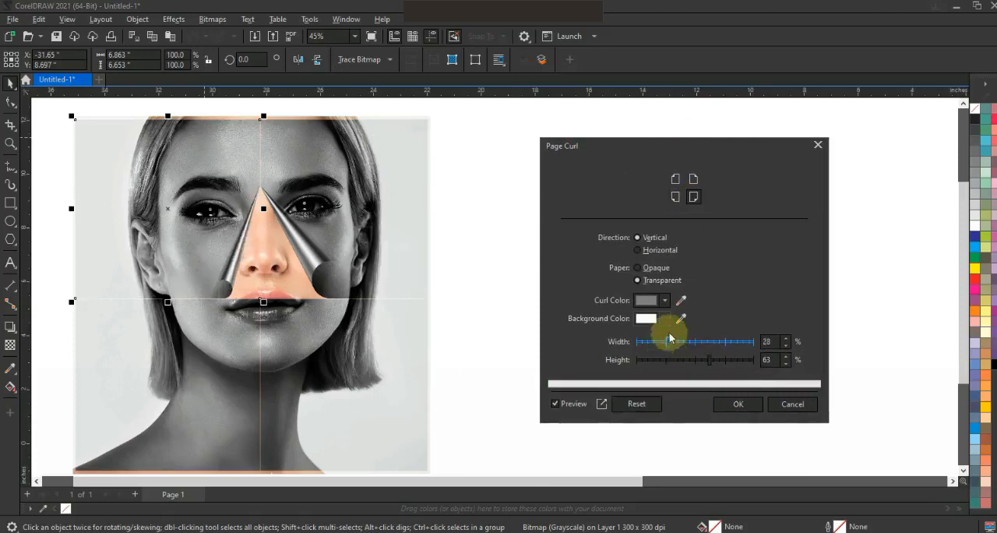
pyautogui.click(736, 405)
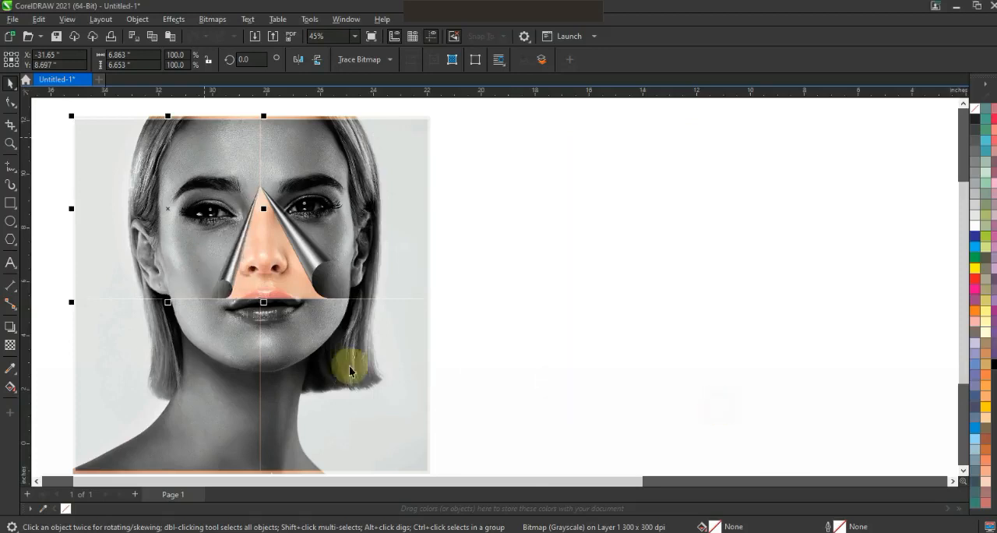
pyautogui.click(180, 22)
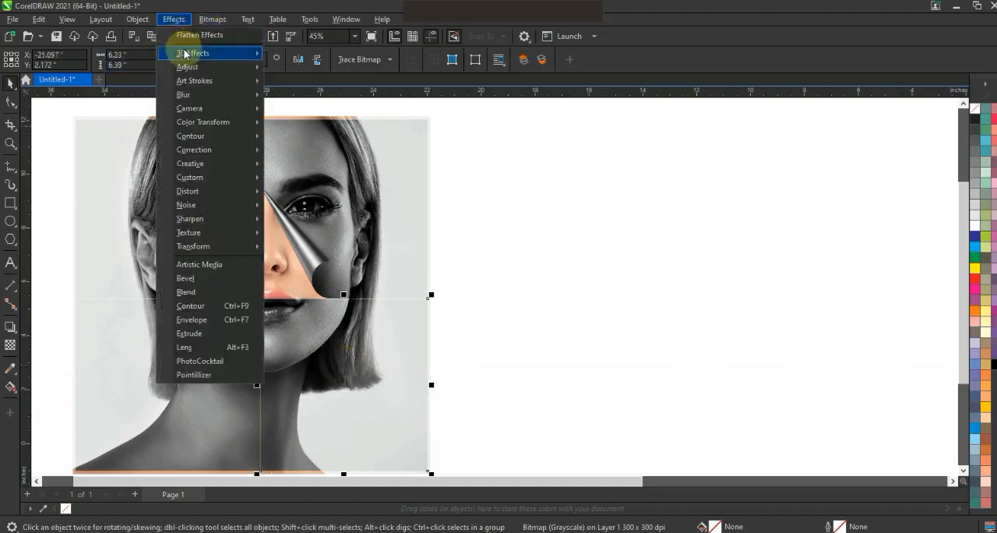
pyautogui.moveTo(184, 54)
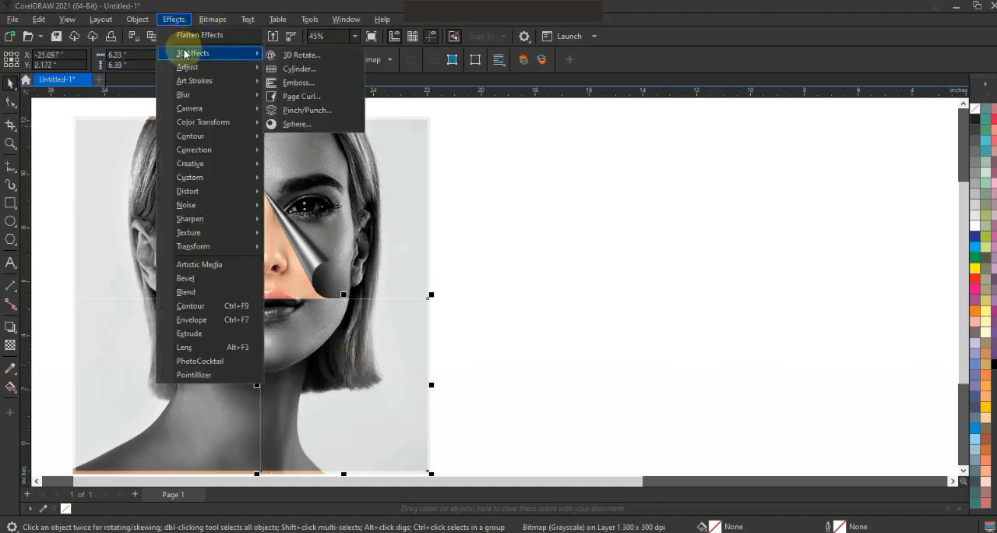
pyautogui.click(302, 110)
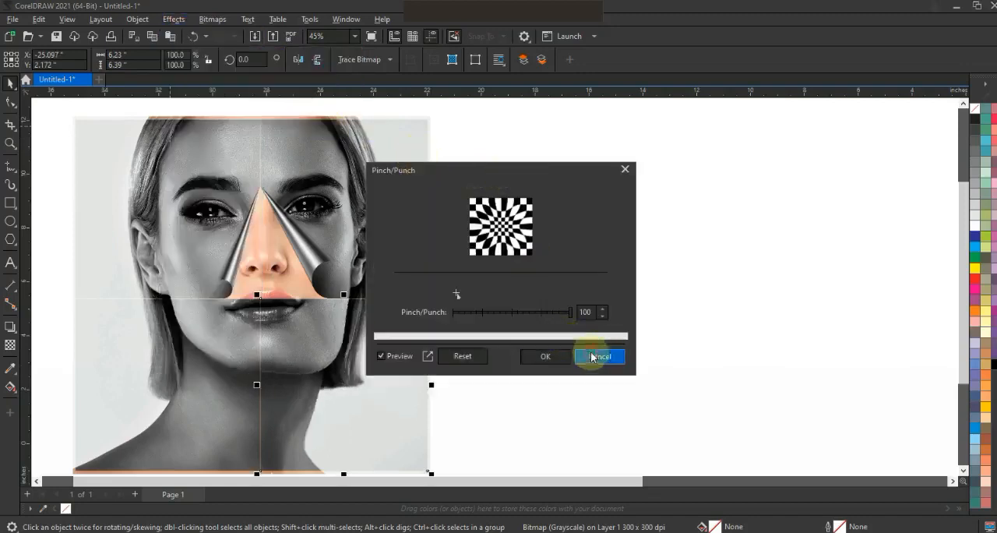
pyautogui.click(598, 356)
# Apply a Page Curl to the lower-right quarter from its upper-left corner, with 43% width and 47% height
pyautogui.click(176, 19)
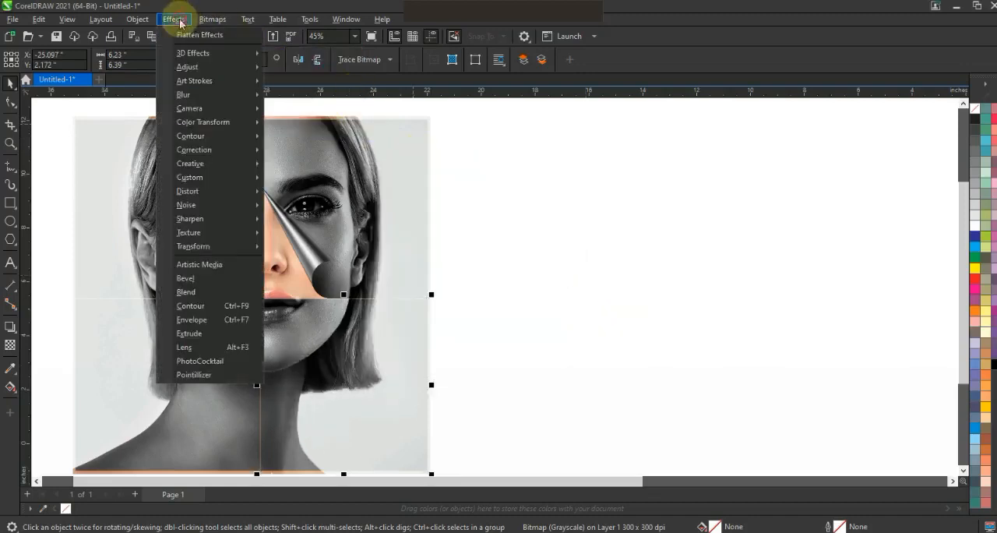
pyautogui.moveTo(187, 53)
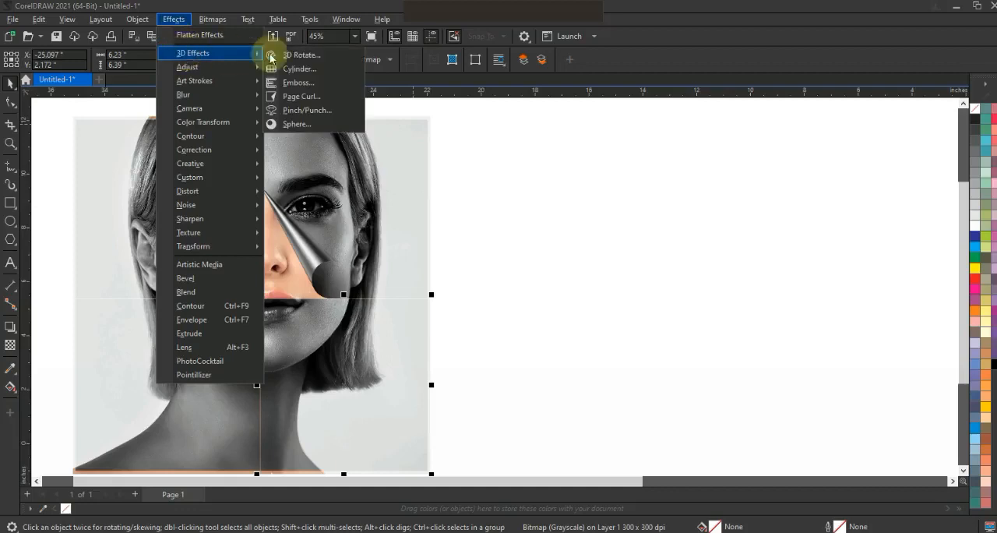
pyautogui.click(305, 97)
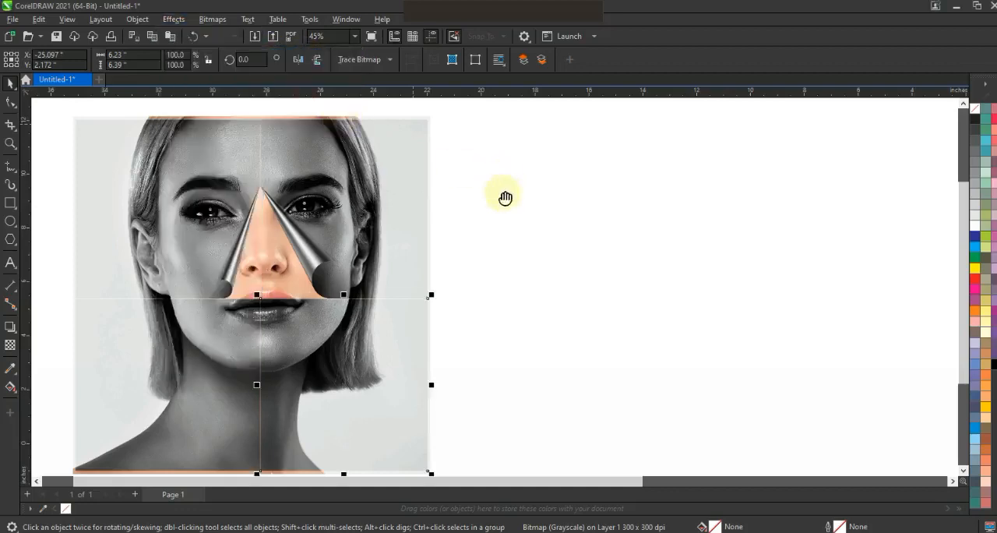
pyautogui.moveTo(474, 138); pyautogui.dragTo(677, 141)
pyautogui.click(691, 166)
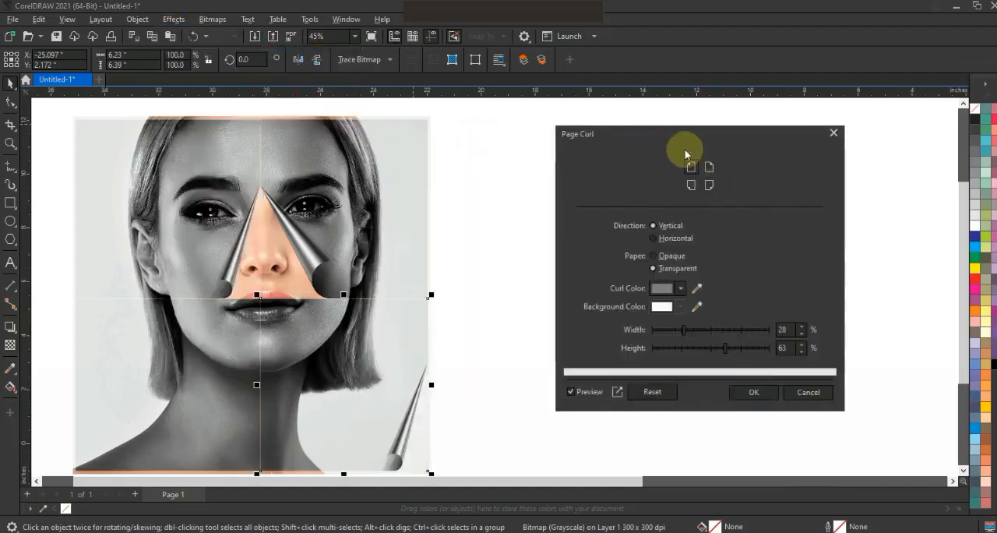
pyautogui.moveTo(720, 333); pyautogui.dragTo(704, 350)
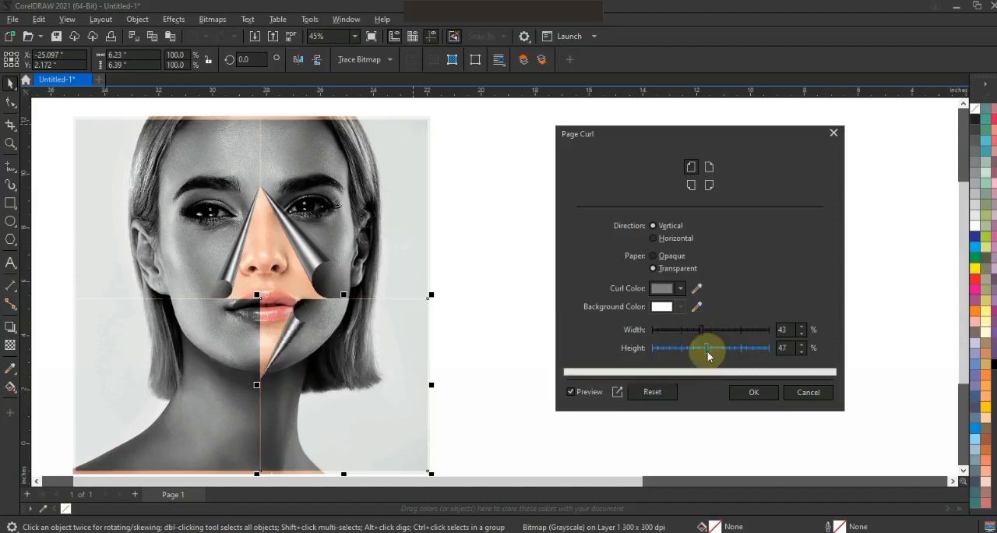
pyautogui.click(744, 392)
# Apply a Page Curl to the lower-left quarter from its upper-right corner, with 47% width and 47% height
pyautogui.click(209, 363)
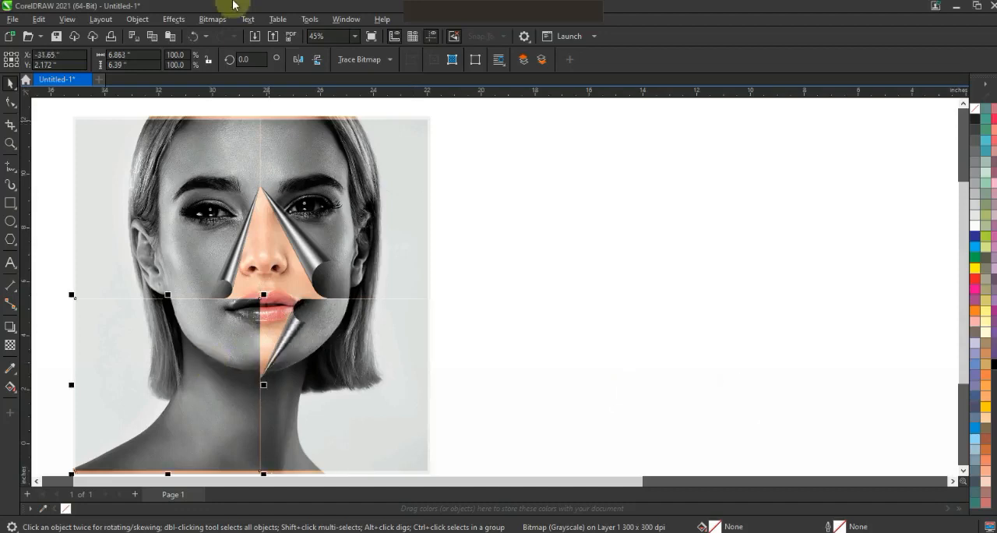
pyautogui.click(216, 24)
pyautogui.click(178, 20)
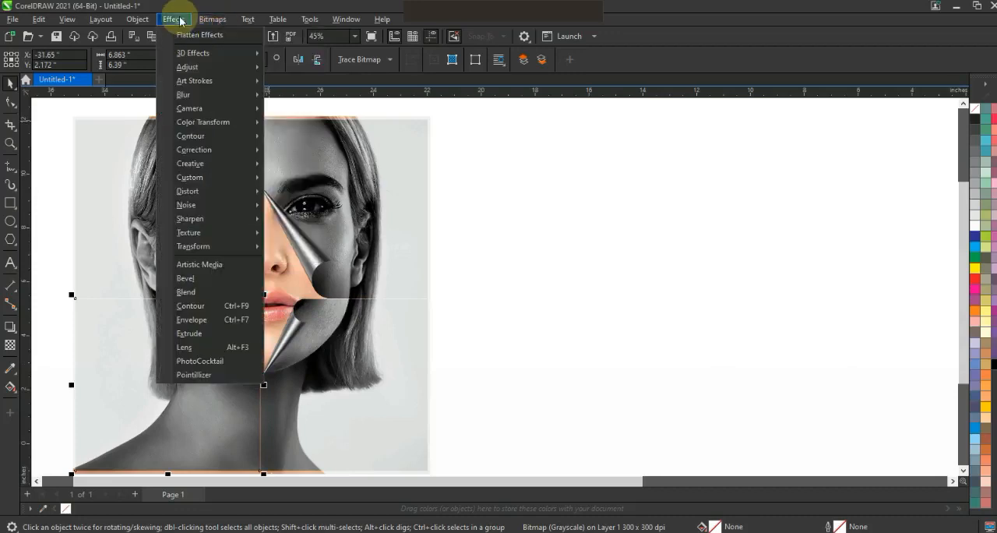
pyautogui.moveTo(199, 53)
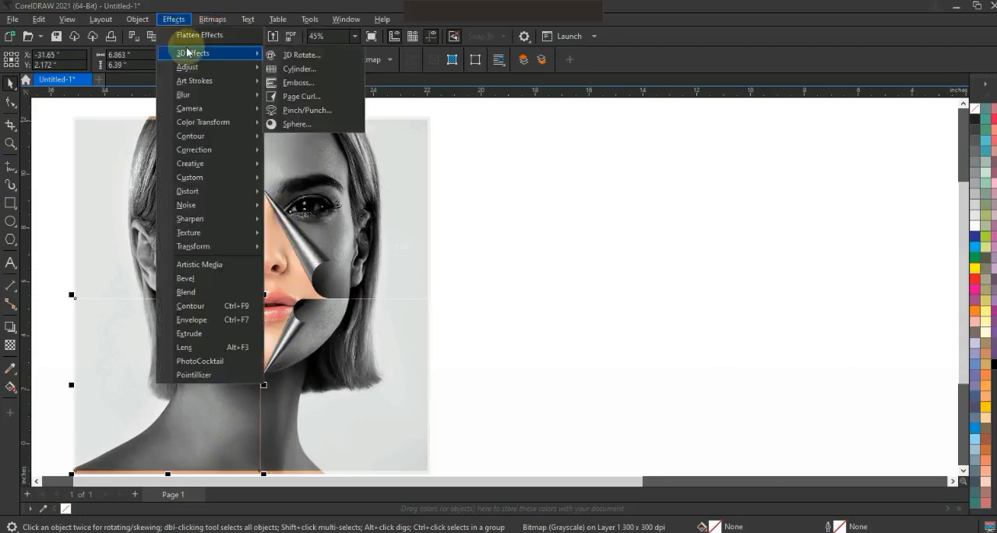
pyautogui.click(297, 97)
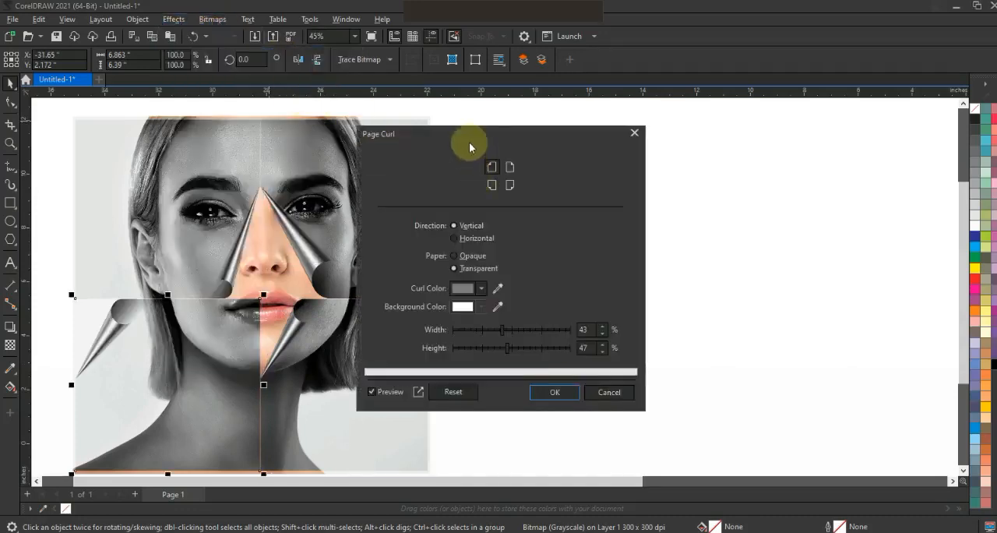
pyautogui.click(510, 167)
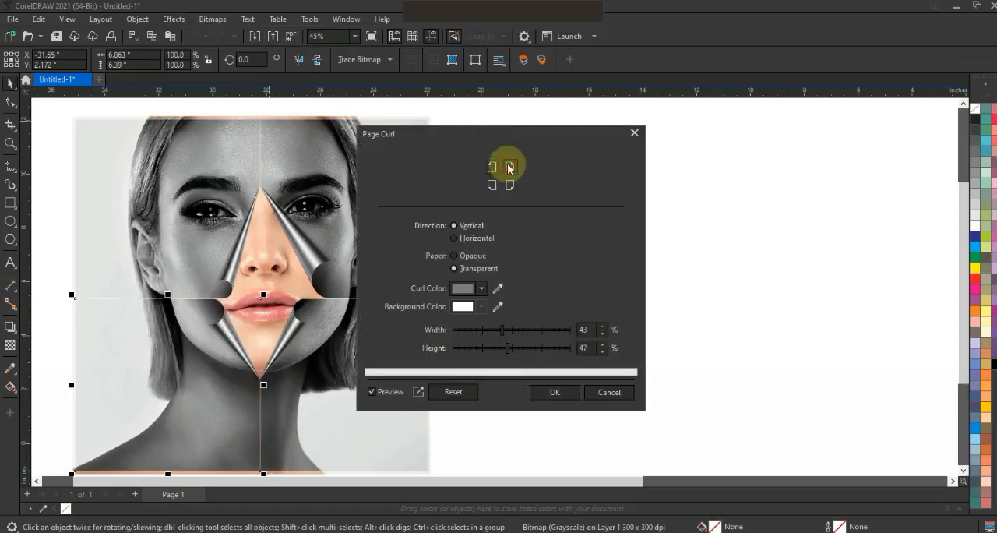
pyautogui.moveTo(490, 333); pyautogui.dragTo(533, 330)
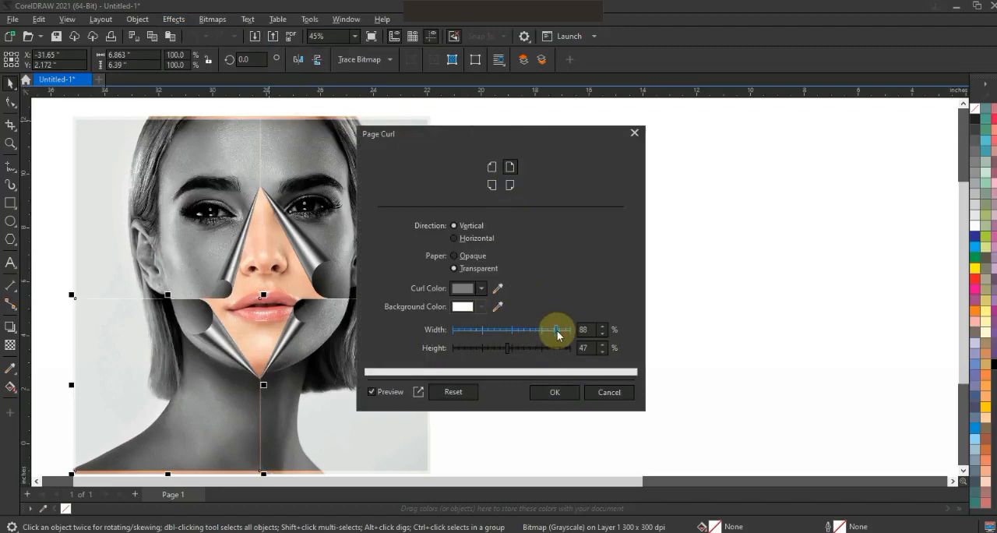
pyautogui.moveTo(528, 333); pyautogui.dragTo(508, 334)
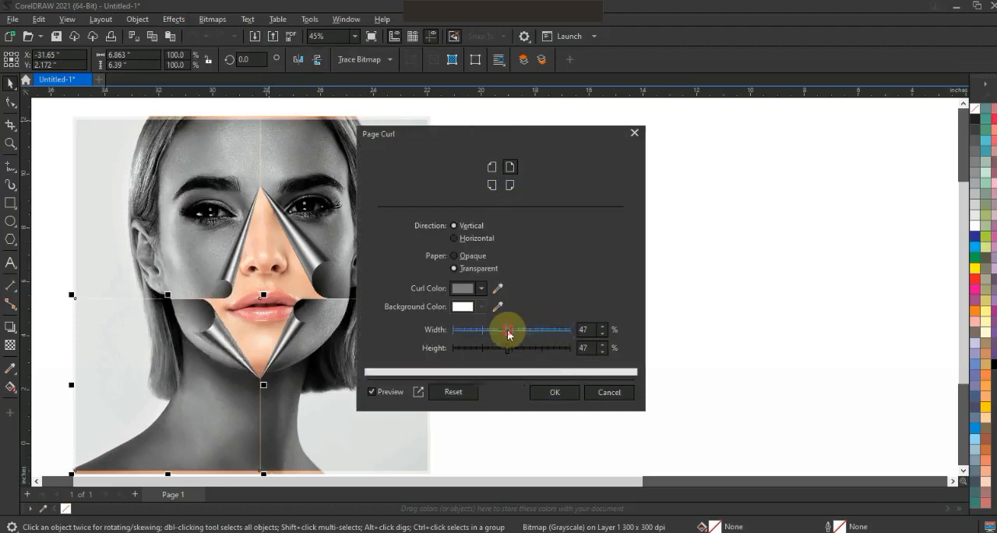
pyautogui.click(547, 391)
pyautogui.press('Escape')
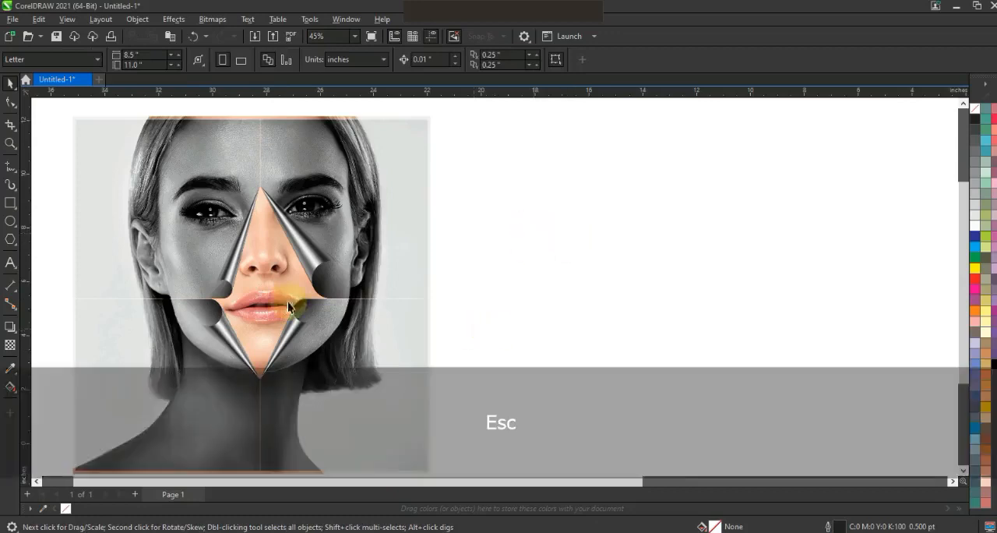
# Draw a rectangle about 12.8 by 12.7 inches over the portrait, just inside its outer edges
pyautogui.click(9, 202)
pyautogui.moveTo(78, 122); pyautogui.dragTo(425, 468)
pyautogui.press('space')
pyautogui.hotkey('shift', 'F2')
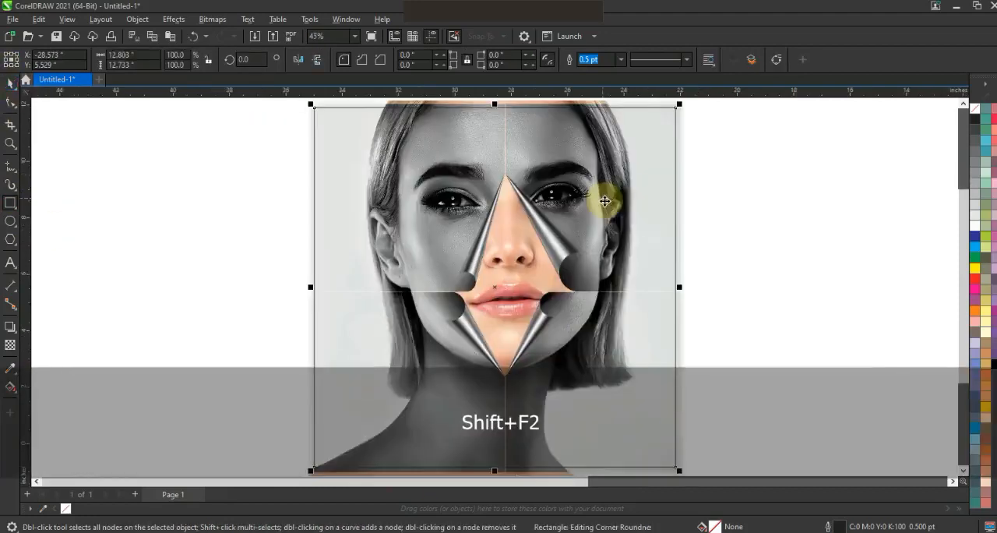
pyautogui.press('Escape')
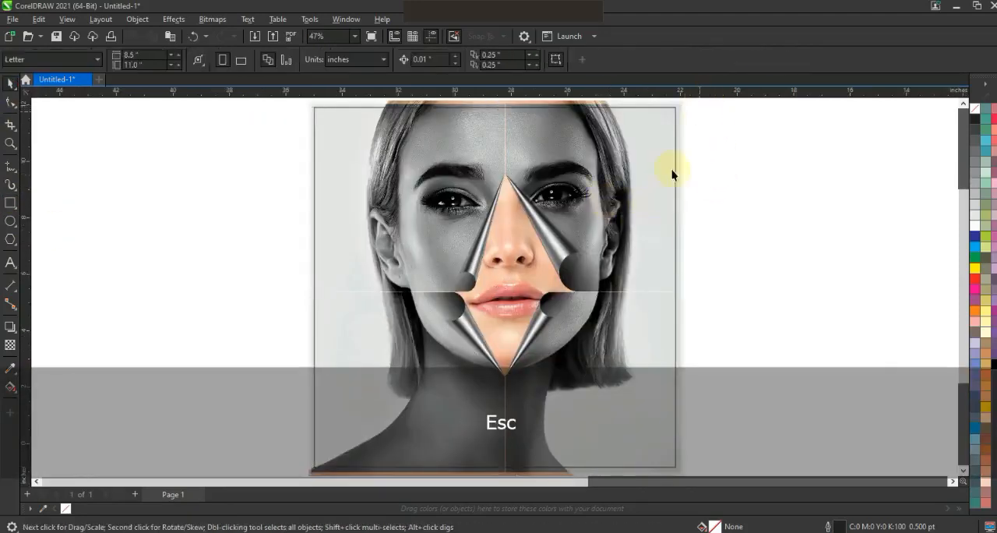
pyautogui.press('F3')
# PowerClip the four curled quarters and the colour photo inside the rectangle, and preview the artwork full screen
pyautogui.hotkey('ctrl', 'a')
pyautogui.hotkey('shift', 'F2')
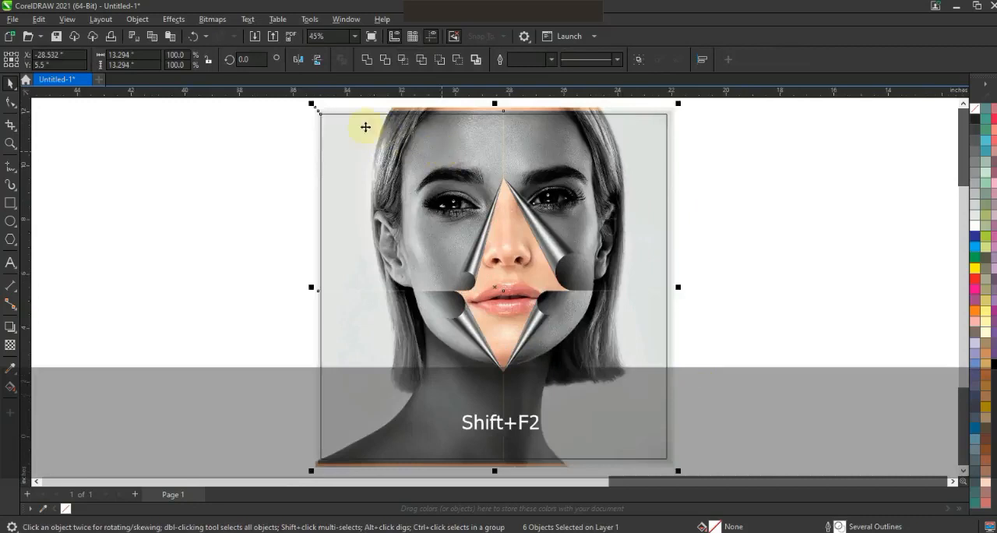
pyautogui.click(173, 19)
pyautogui.moveTo(137, 19)
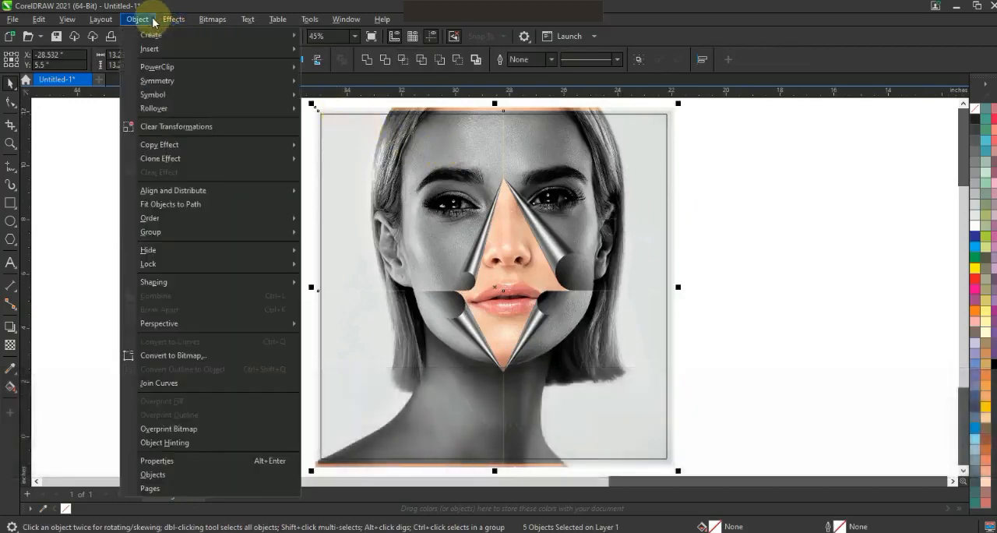
pyautogui.moveTo(207, 67)
pyautogui.click(352, 68)
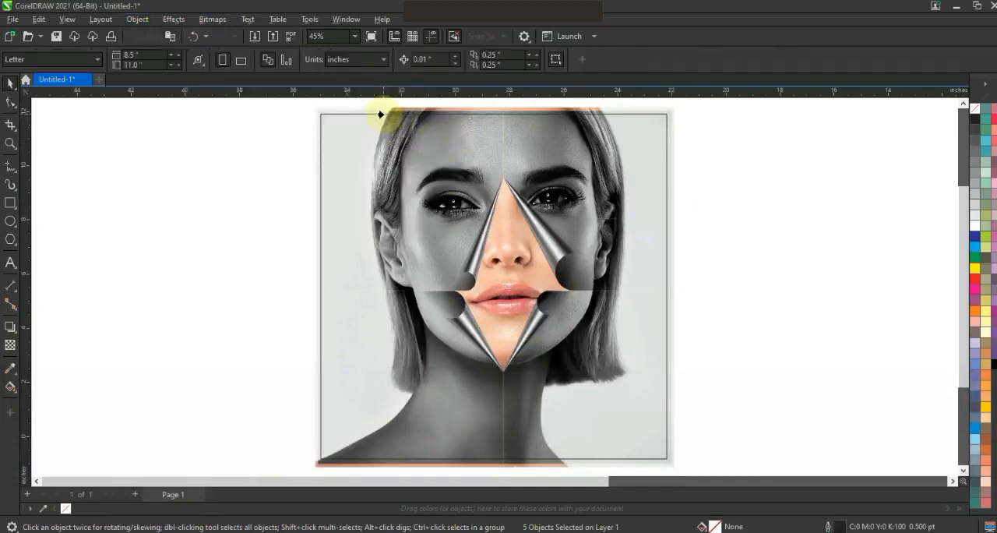
pyautogui.click(382, 115)
pyautogui.click(750, 242)
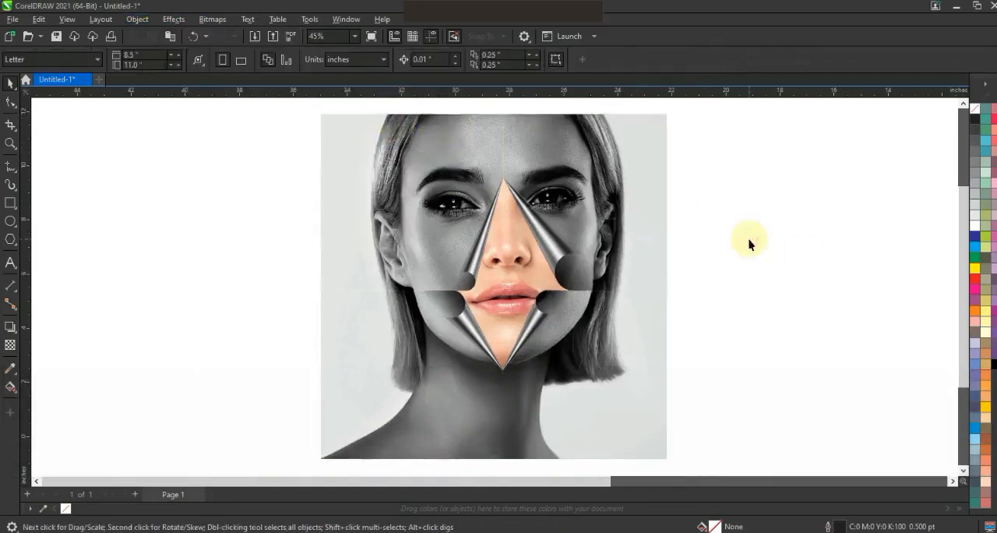
pyautogui.press('F9')
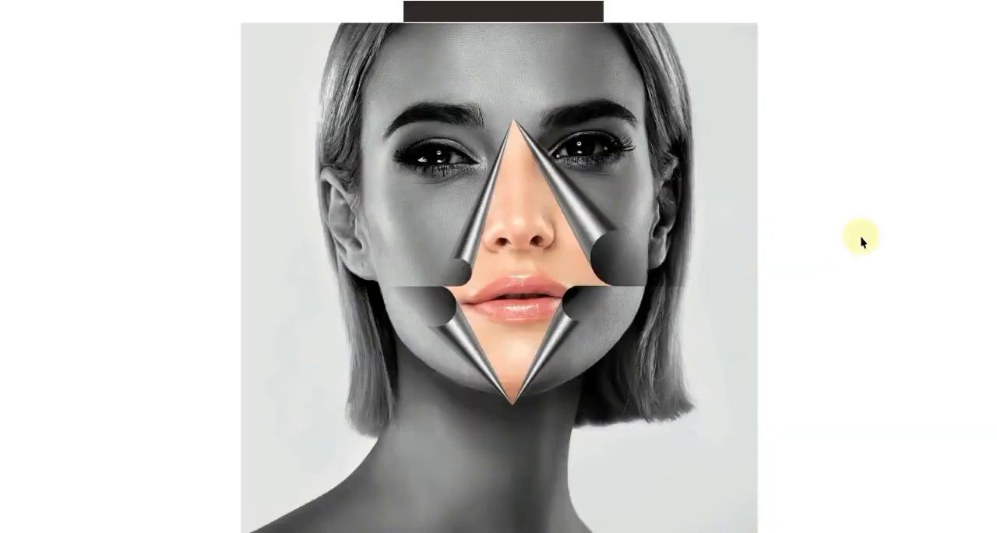